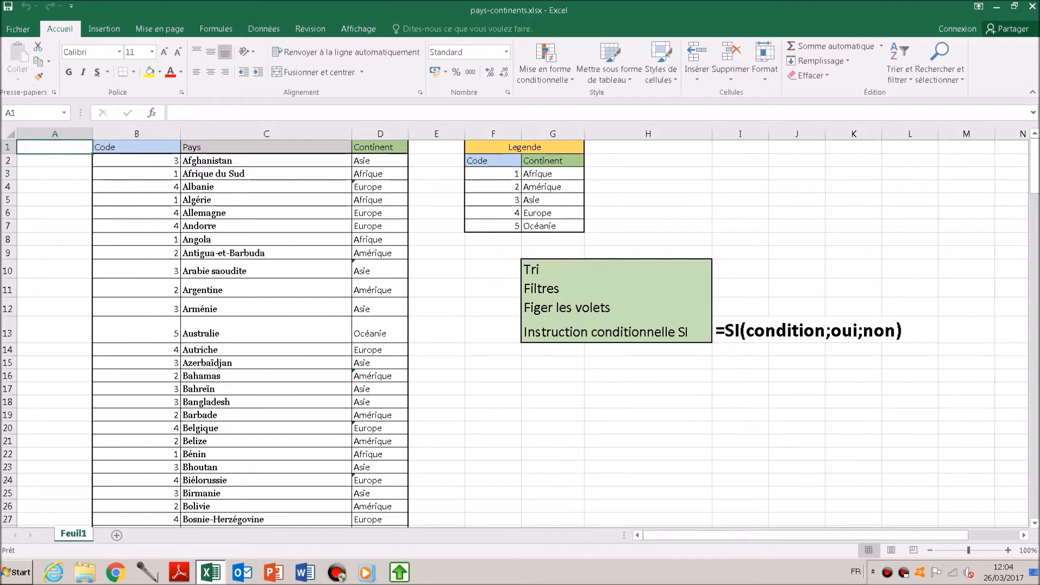
- Examine the Code, Pays and Continent columns in the first rows of the country table
{"action": "left_click", "coordinate": [137, 148]}
{"action": "left_click", "coordinate": [137, 161]}
{"action": "left_click", "coordinate": [266, 161]}
{"action": "key", "text": "Down"}
{"action": "key", "text": "Down"}
{"action": "key", "text": "Down"}
{"action": "key", "text": "Down"}
{"action": "key", "text": "Down"}
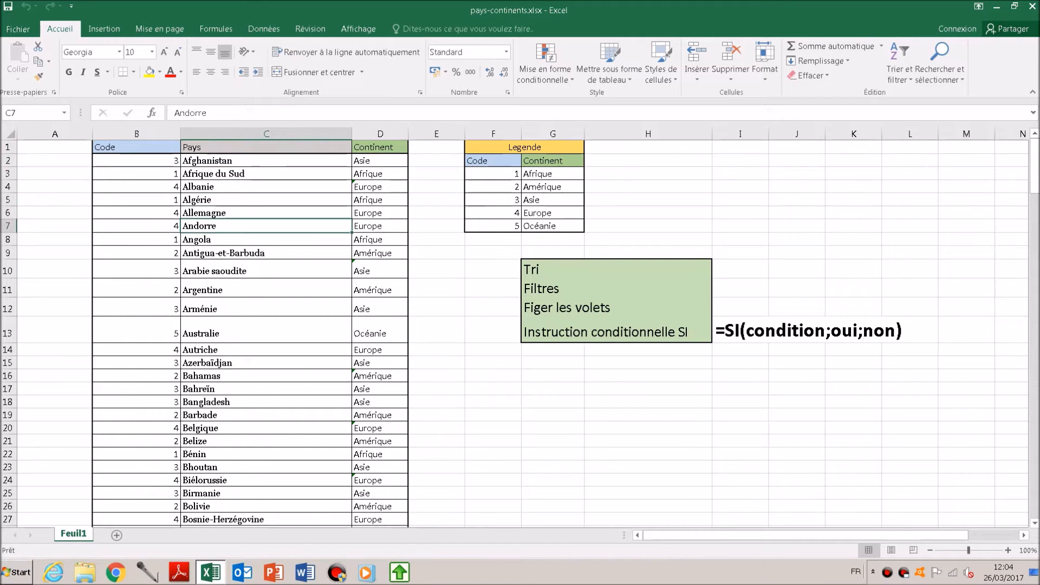
{"action": "key", "text": "Right"}
{"action": "key", "text": "Up"}
{"action": "key", "text": "Up"}
{"action": "key", "text": "Up"}
{"action": "key", "text": "Up"}
{"action": "key", "text": "Up"}
{"action": "key", "text": "Left"}
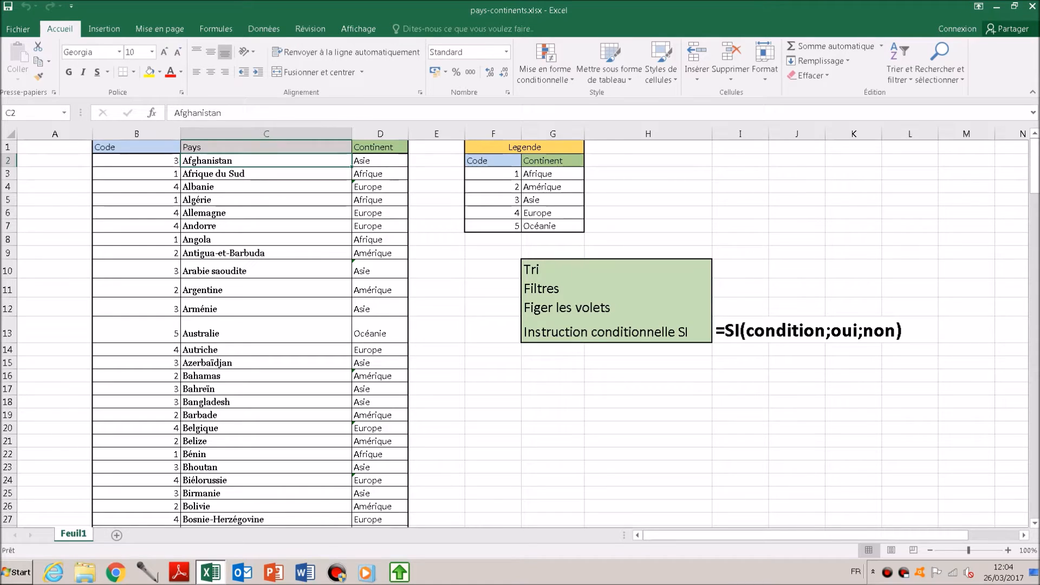
{"action": "key", "text": "Left"}
{"action": "key", "text": "Down"}
{"action": "key", "text": "Down"}
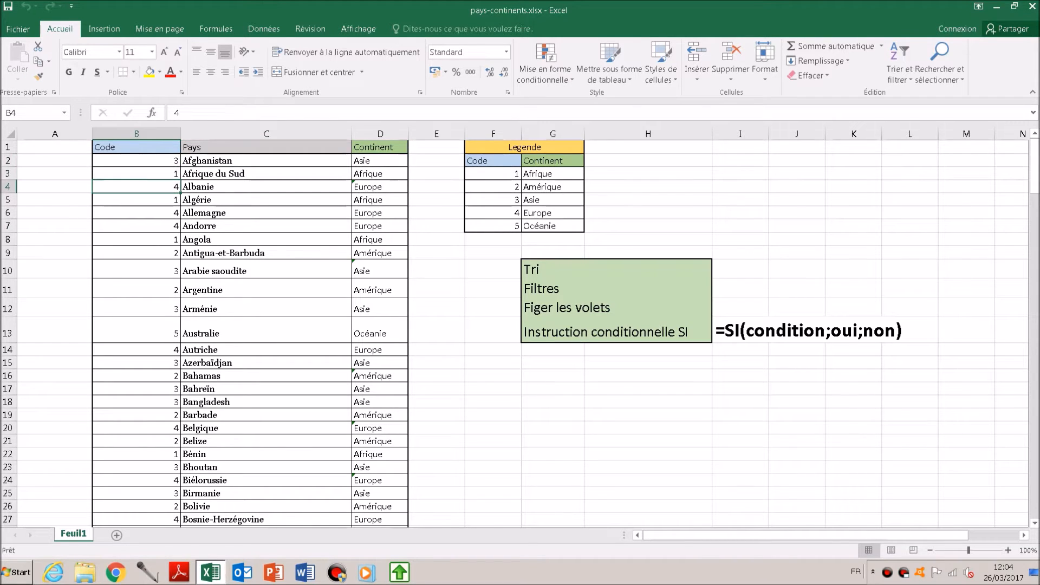
- Examine the Legende table that matches each code to its continent
{"action": "left_click", "coordinate": [493, 174]}
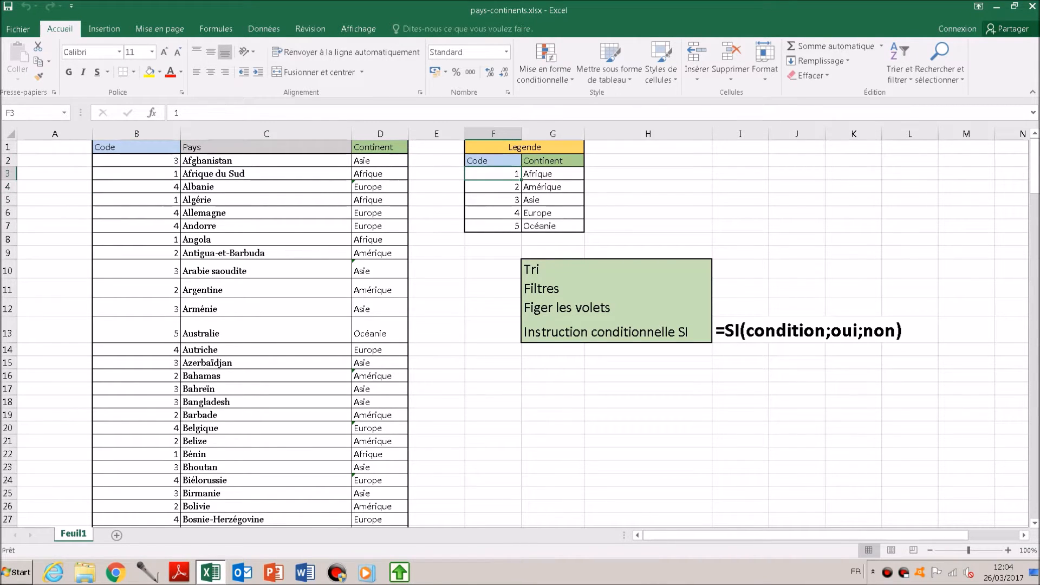
{"action": "key", "text": "Right"}
{"action": "key", "text": "Left"}
{"action": "key", "text": "Down"}
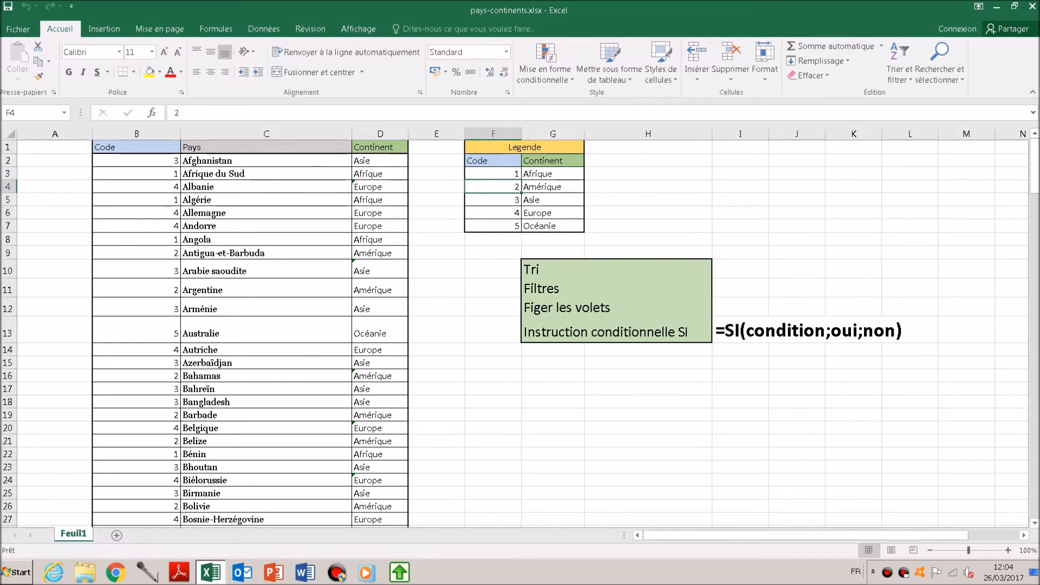
{"action": "key", "text": "Down"}
{"action": "key", "text": "Down"}
{"action": "key", "text": "Down"}
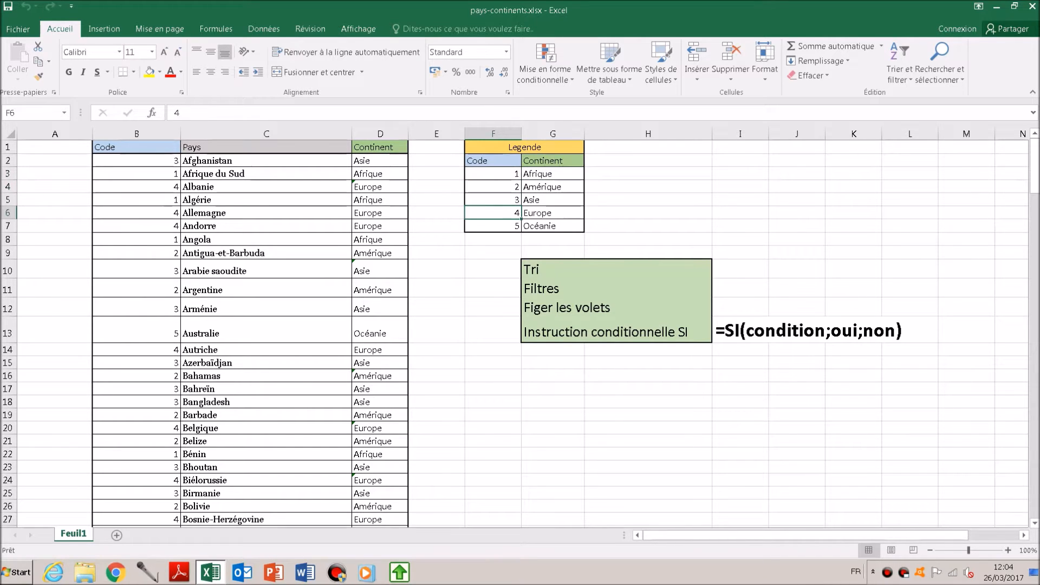
{"action": "key", "text": "Left"}
{"action": "key", "text": "Left"}
{"action": "key", "text": "Left"}
{"action": "key", "text": "Left"}
{"action": "key", "text": "Left"}
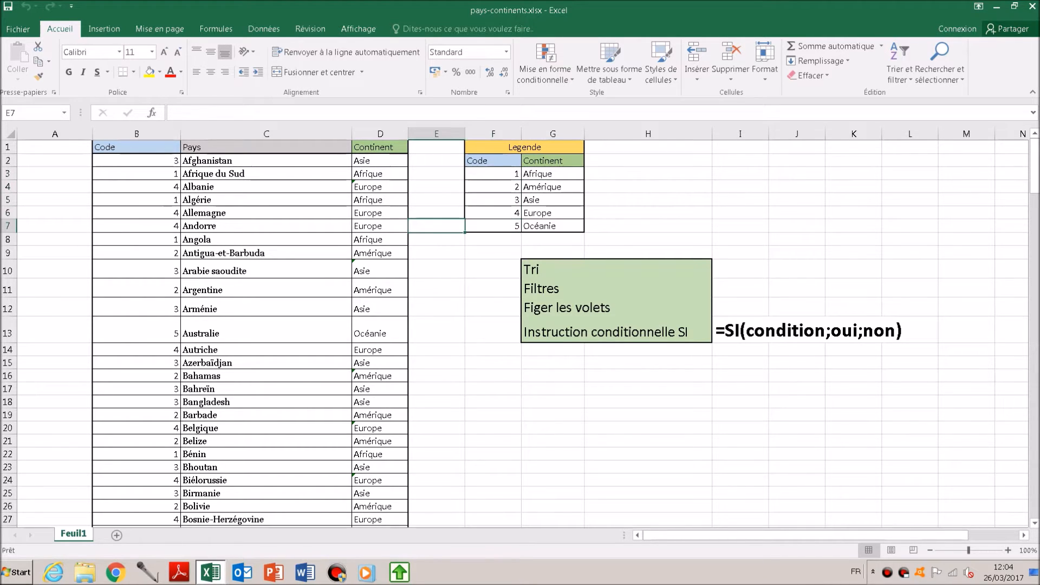
{"action": "key", "text": "Up"}
{"action": "key", "text": "Up"}
{"action": "key", "text": "Up"}
{"action": "key", "text": "Up"}
{"action": "key", "text": "Up"}
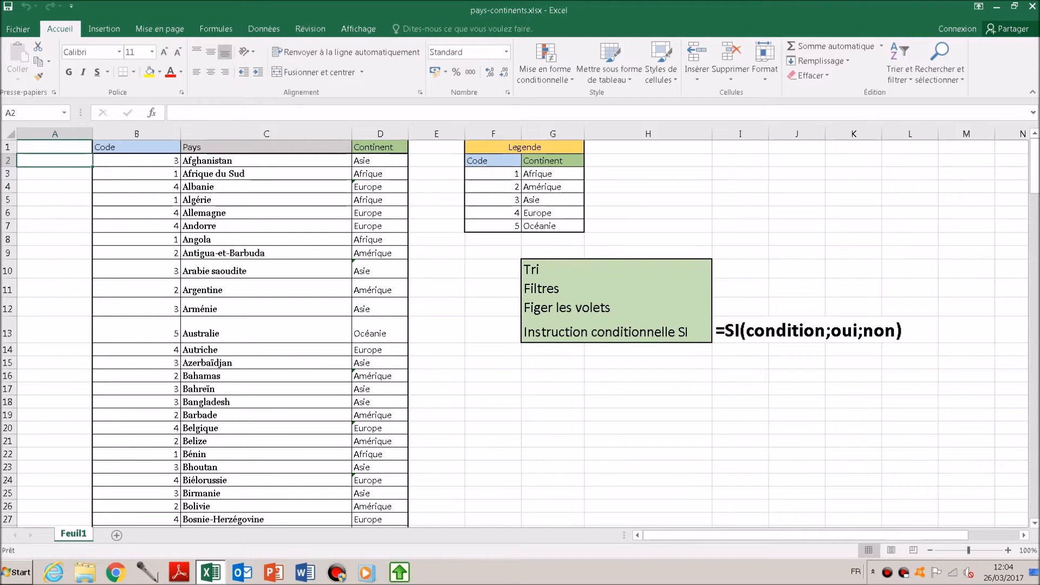
- Compare the country names with their continents and codes in the upper rows of the country table
{"action": "key", "text": "Right"}
{"action": "key", "text": "Right"}
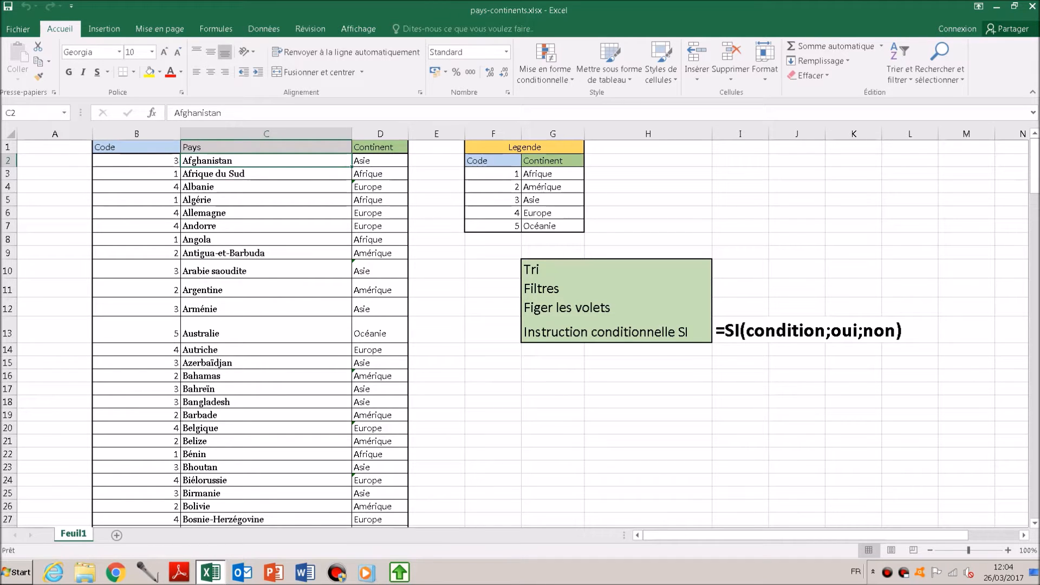
{"action": "key", "text": "Right"}
{"action": "key", "text": "Down"}
{"action": "key", "text": "Down"}
{"action": "key", "text": "Down"}
{"action": "key", "text": "Down"}
{"action": "key", "text": "Down"}
{"action": "key", "text": "Down"}
{"action": "key", "text": "Down"}
{"action": "key", "text": "Down"}
{"action": "key", "text": "Down"}
{"action": "key", "text": "Down"}
{"action": "key", "text": "Down"}
{"action": "key", "text": "Down"}
{"action": "key", "text": "Down"}
{"action": "key", "text": "Down"}
{"action": "key", "text": "Down"}
{"action": "key", "text": "Down"}
{"action": "key", "text": "Down"}
{"action": "key", "text": "Down"}
{"action": "key", "text": "Down"}
{"action": "key", "text": "Up"}
{"action": "key", "text": "Up"}
{"action": "key", "text": "Up"}
{"action": "key", "text": "Up"}
{"action": "key", "text": "Up"}
{"action": "key", "text": "Up"}
{"action": "key", "text": "Up"}
{"action": "key", "text": "Up"}
{"action": "key", "text": "Up"}
{"action": "key", "text": "Up"}
{"action": "key", "text": "Up"}
{"action": "key", "text": "Up"}
{"action": "key", "text": "Up"}
{"action": "key", "text": "Up"}
{"action": "key", "text": "Up"}
{"action": "key", "text": "Up"}
{"action": "key", "text": "Up"}
{"action": "key", "text": "Up"}
{"action": "key", "text": "Up"}
{"action": "key", "text": "Left"}
{"action": "key", "text": "Left"}
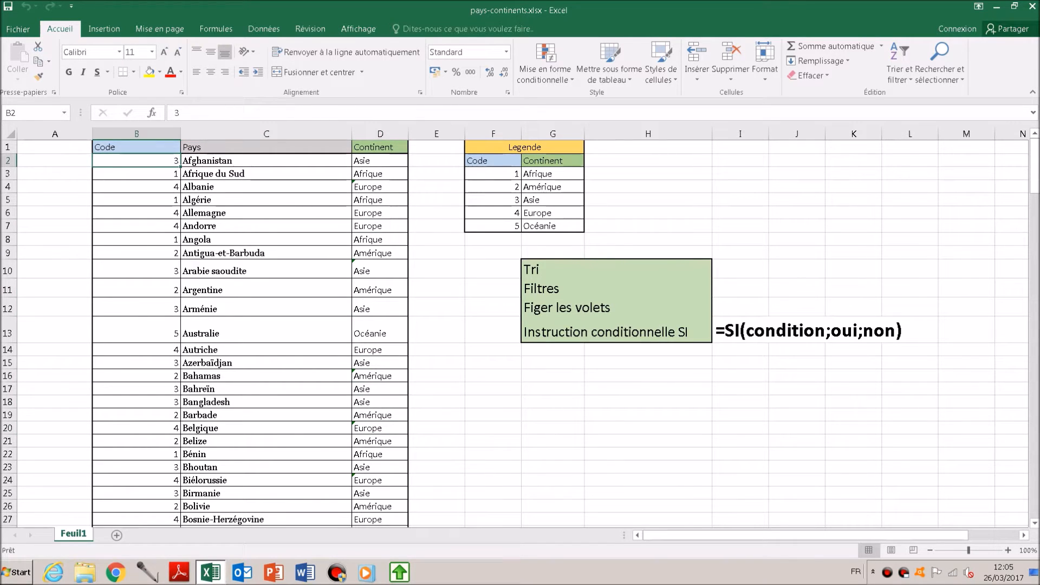
- Sort the country table B1:D198 by Code from smallest to largest, with Pays from A to Z as second level
{"action": "key", "text": "Up"}
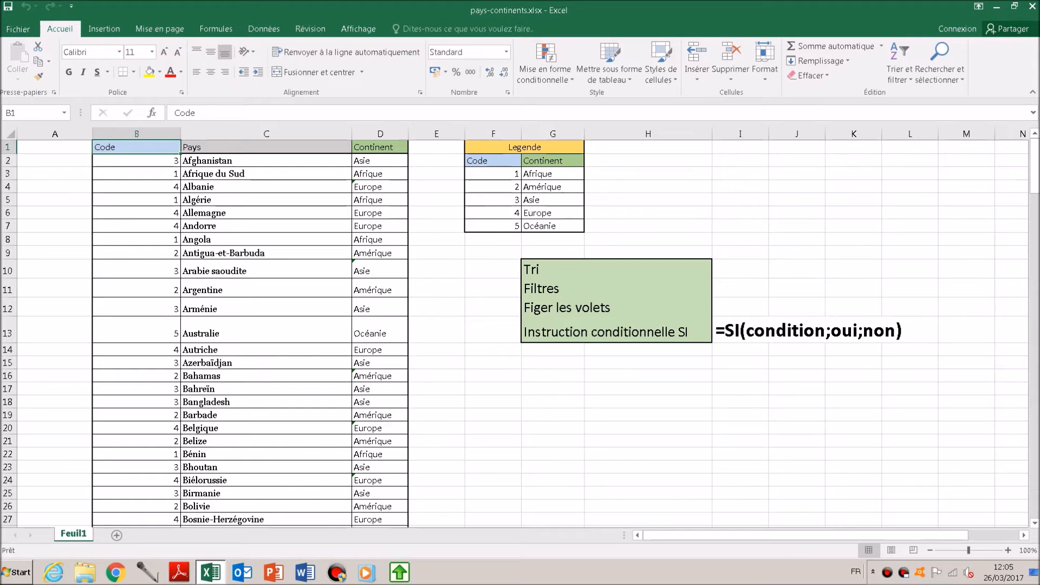
{"action": "key", "text": "shift+Right"}
{"action": "key", "text": "shift+Right"}
{"action": "key", "text": "shift+Down"}
{"action": "key", "text": "shift+Down"}
{"action": "key", "text": "shift+Down"}
{"action": "key", "text": "shift+Down"}
{"action": "key", "text": "shift+Down"}
{"action": "key", "text": "shift+Down"}
{"action": "key", "text": "shift+Down"}
{"action": "key", "text": "shift+Down"}
{"action": "key", "text": "shift+Down"}
{"action": "key", "text": "shift+Down"}
{"action": "key", "text": "shift+Down"}
{"action": "key", "text": "shift+Down"}
{"action": "key", "text": "shift+Down"}
{"action": "key", "text": "shift+Down"}
{"action": "key", "text": "shift+Down"}
{"action": "key", "text": "shift+Down"}
{"action": "key", "text": "shift+Down"}
{"action": "key", "text": "shift+Down"}
{"action": "key", "text": "shift+Down"}
{"action": "key", "text": "shift+Down"}
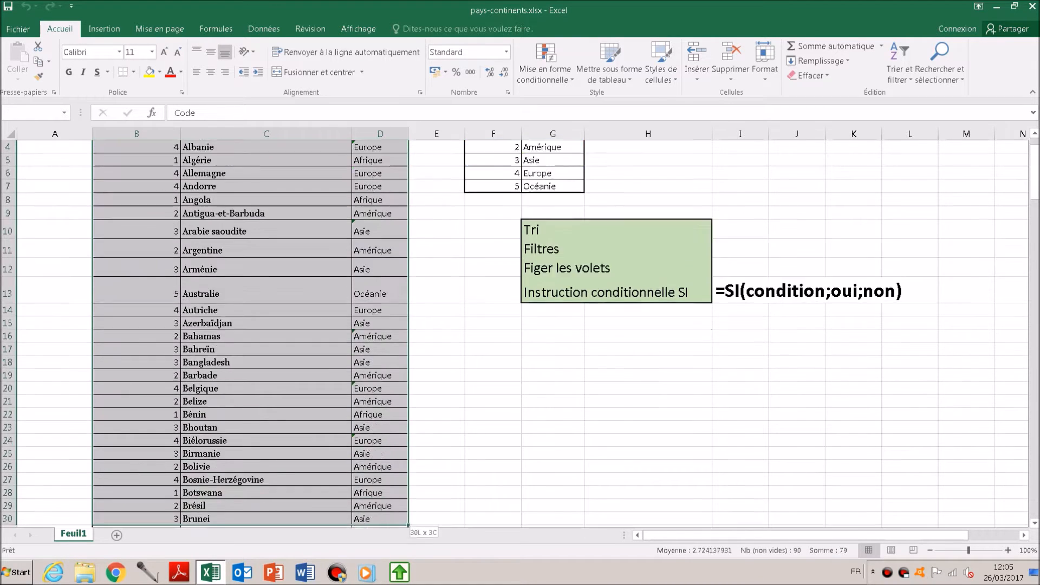
{"action": "key", "text": "shift+Down"}
{"action": "key", "text": "shift+Down"}
{"action": "key", "text": "shift+Down"}
{"action": "key", "text": "shift+Down"}
{"action": "key", "text": "shift+Down"}
{"action": "key", "text": "shift+Down"}
{"action": "key", "text": "shift+Down"}
{"action": "key", "text": "shift+Down"}
{"action": "key", "text": "shift+Down"}
{"action": "key", "text": "shift+Down"}
{"action": "key", "text": "shift+Down"}
{"action": "key", "text": "shift+Down"}
{"action": "key", "text": "shift+Down"}
{"action": "key", "text": "shift+Down"}
{"action": "key", "text": "shift+Down"}
{"action": "key", "text": "shift+Down"}
{"action": "key", "text": "shift+Down"}
{"action": "key", "text": "shift+Down"}
{"action": "key", "text": "shift+Down"}
{"action": "key", "text": "shift+Down"}
{"action": "key", "text": "shift+Down"}
{"action": "key", "text": "shift+Down"}
{"action": "key", "text": "shift+Down"}
{"action": "key", "text": "shift+Down"}
{"action": "key", "text": "shift+Down"}
{"action": "key", "text": "shift+Down"}
{"action": "key", "text": "shift+Down"}
{"action": "key", "text": "shift+Down"}
{"action": "key", "text": "shift+Down"}
{"action": "key", "text": "shift+Down"}
{"action": "key", "text": "shift+Down"}
{"action": "key", "text": "shift+Down"}
{"action": "key", "text": "shift+Down"}
{"action": "key", "text": "shift+Down"}
{"action": "key", "text": "shift+Down"}
{"action": "key", "text": "shift+Down"}
{"action": "key", "text": "shift+Down"}
{"action": "key", "text": "shift+Down"}
{"action": "key", "text": "shift+Down"}
{"action": "key", "text": "shift+Down"}
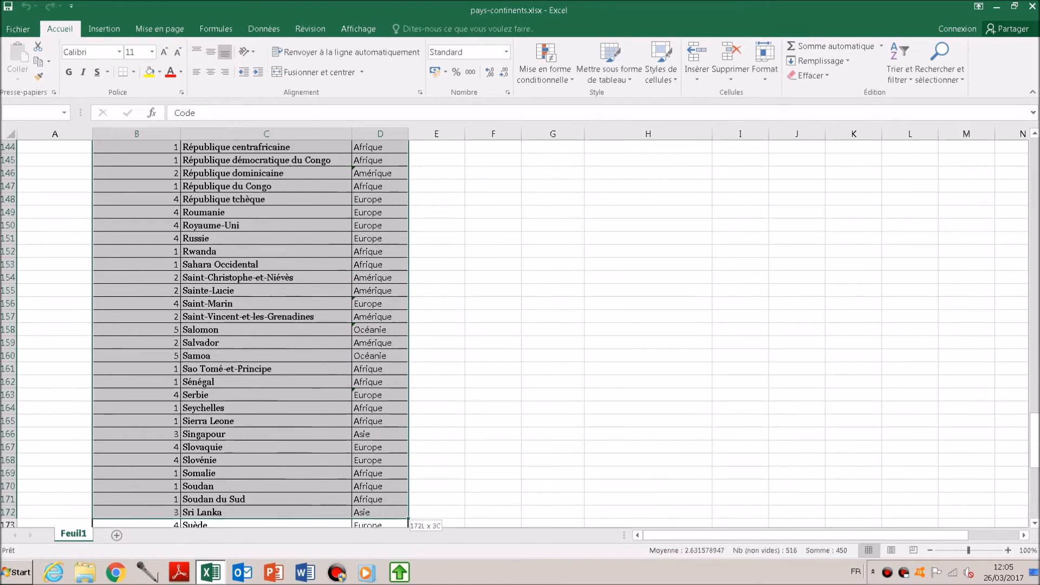
{"action": "key", "text": "shift+Down"}
{"action": "key", "text": "shift+Down"}
{"action": "key", "text": "shift+Down"}
{"action": "key", "text": "shift+Down"}
{"action": "key", "text": "shift+Down"}
{"action": "key", "text": "shift+Down"}
{"action": "key", "text": "shift+Down"}
{"action": "key", "text": "shift+Down"}
{"action": "key", "text": "shift+Down"}
{"action": "key", "text": "shift+Down"}
{"action": "key", "text": "shift+Down"}
{"action": "key", "text": "shift+Down"}
{"action": "key", "text": "shift+Down"}
{"action": "key", "text": "shift+Down"}
{"action": "key", "text": "shift+Down"}
{"action": "key", "text": "shift+Down"}
{"action": "key", "text": "shift+Down"}
{"action": "key", "text": "shift+Down"}
{"action": "key", "text": "shift+Down"}
{"action": "key", "text": "shift+Down"}
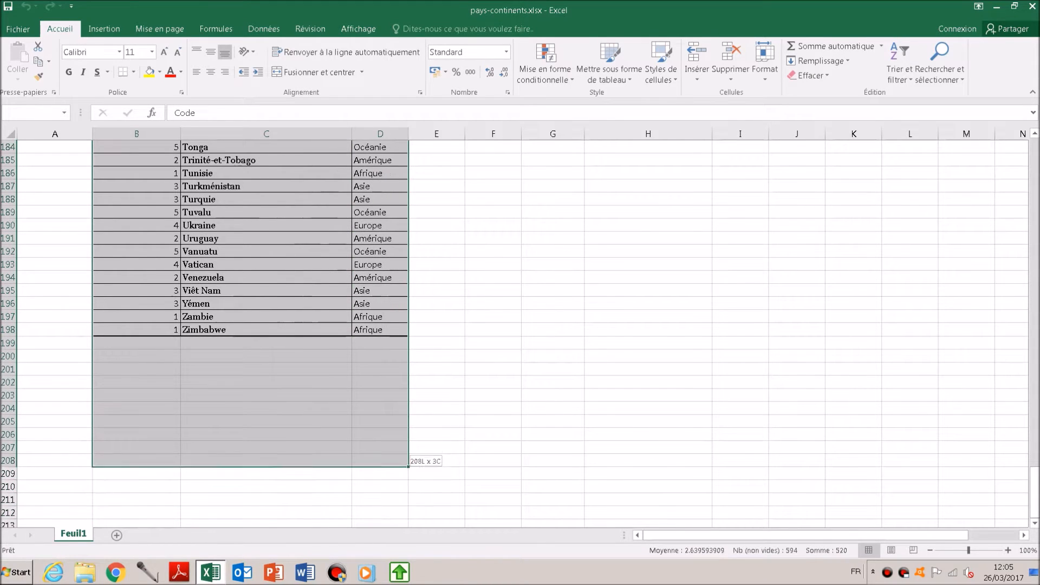
{"action": "key", "text": "shift+Up"}
{"action": "key", "text": "shift+Up"}
{"action": "key", "text": "shift+Up"}
{"action": "key", "text": "shift+Up"}
{"action": "key", "text": "shift+Up"}
{"action": "key", "text": "shift+Up"}
{"action": "key", "text": "shift+Up"}
{"action": "key", "text": "shift+Up"}
{"action": "key", "text": "shift+Up"}
{"action": "key", "text": "shift+Up"}
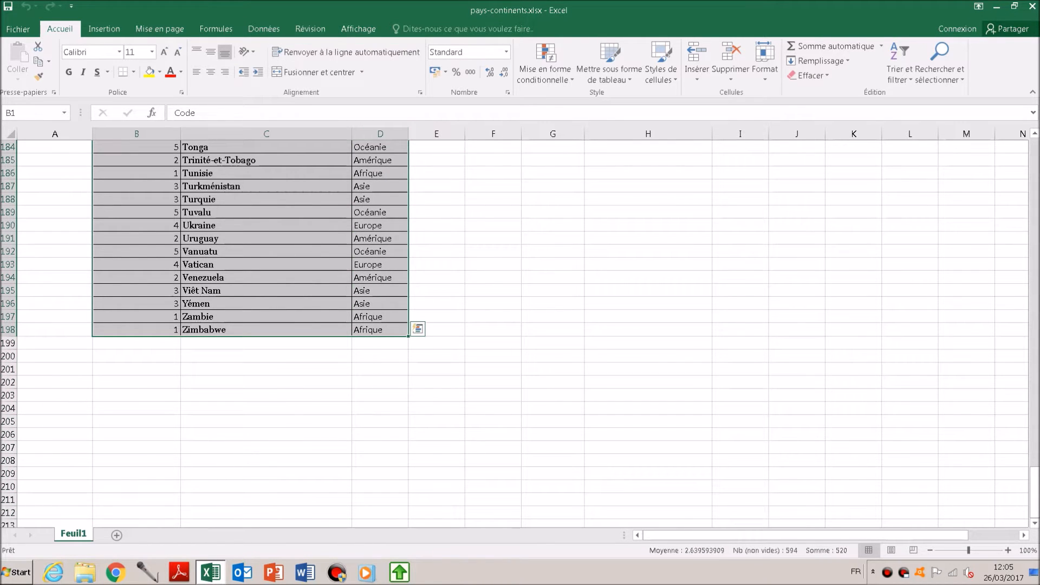
{"action": "left_click", "coordinate": [264, 29]}
{"action": "left_click", "coordinate": [433, 59]}
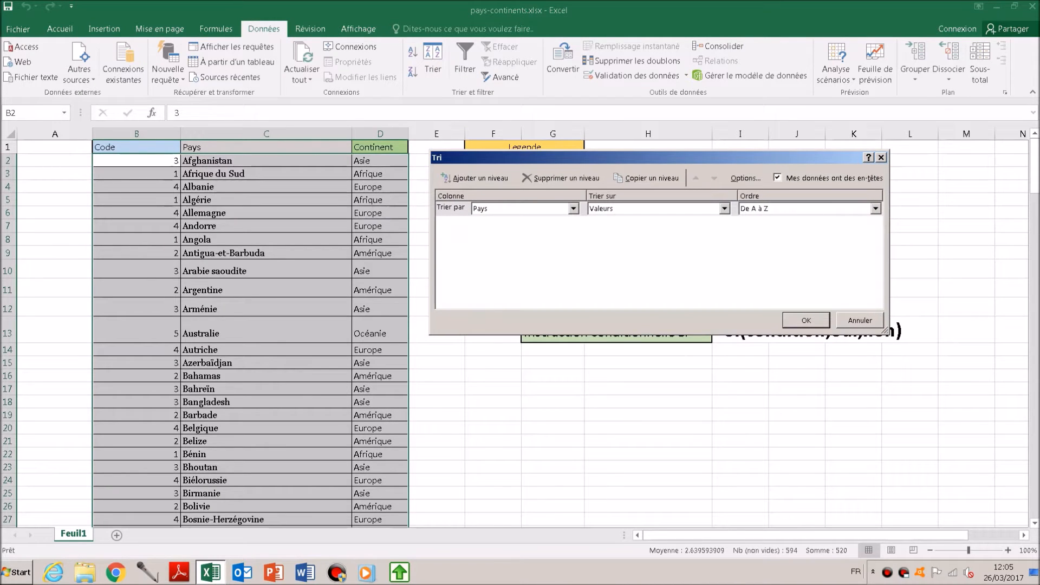
{"action": "left_click", "coordinate": [490, 219]}
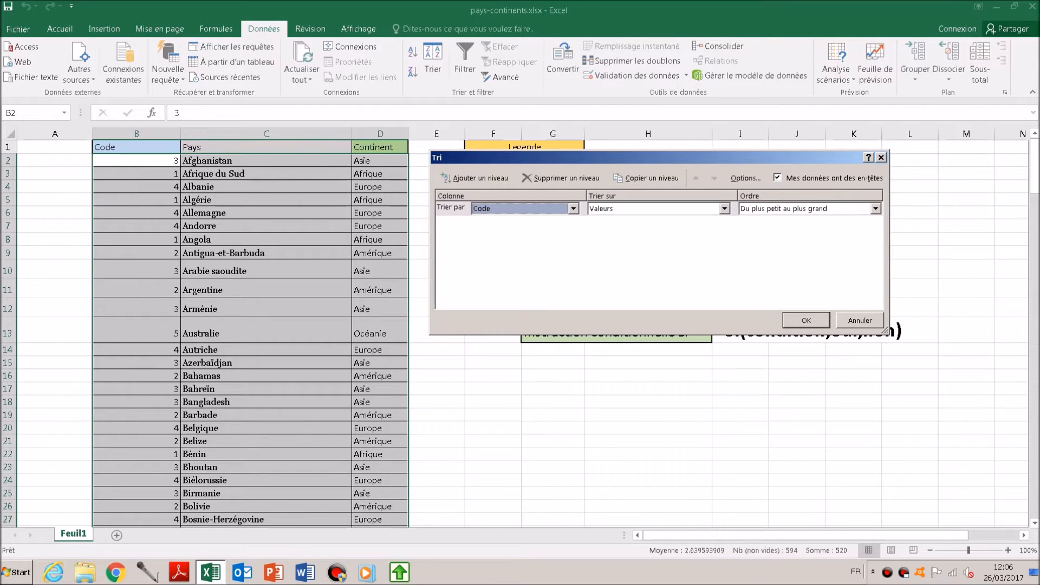
{"action": "key", "text": "alt+a"}
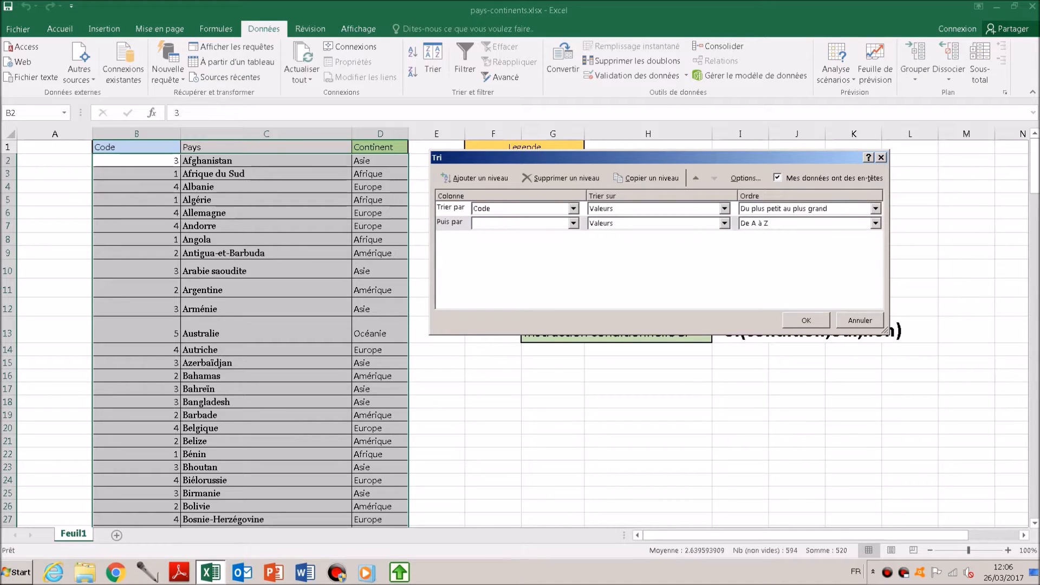
{"action": "left_click", "coordinate": [573, 223]}
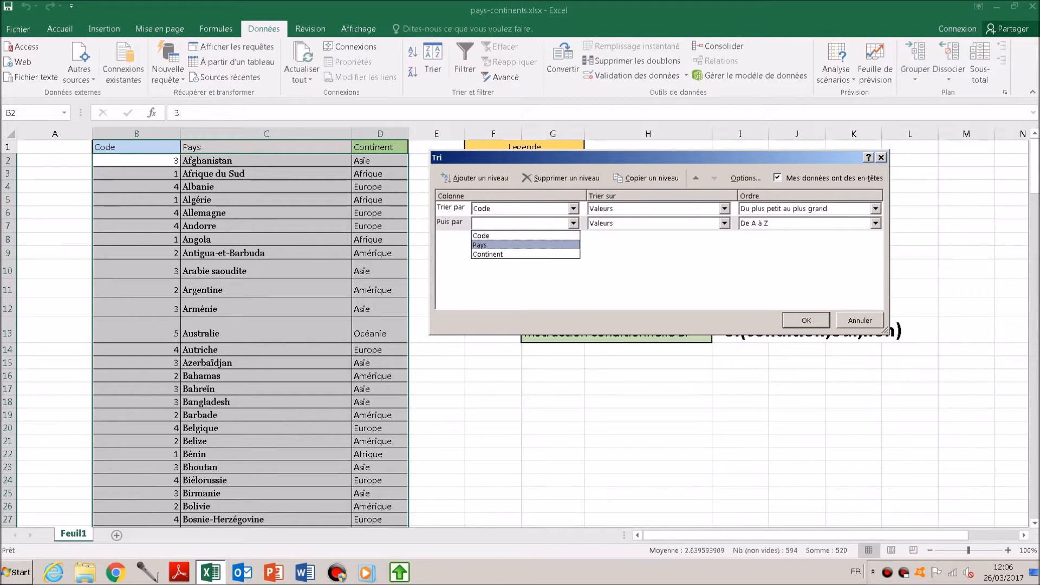
{"action": "key", "text": "Return"}
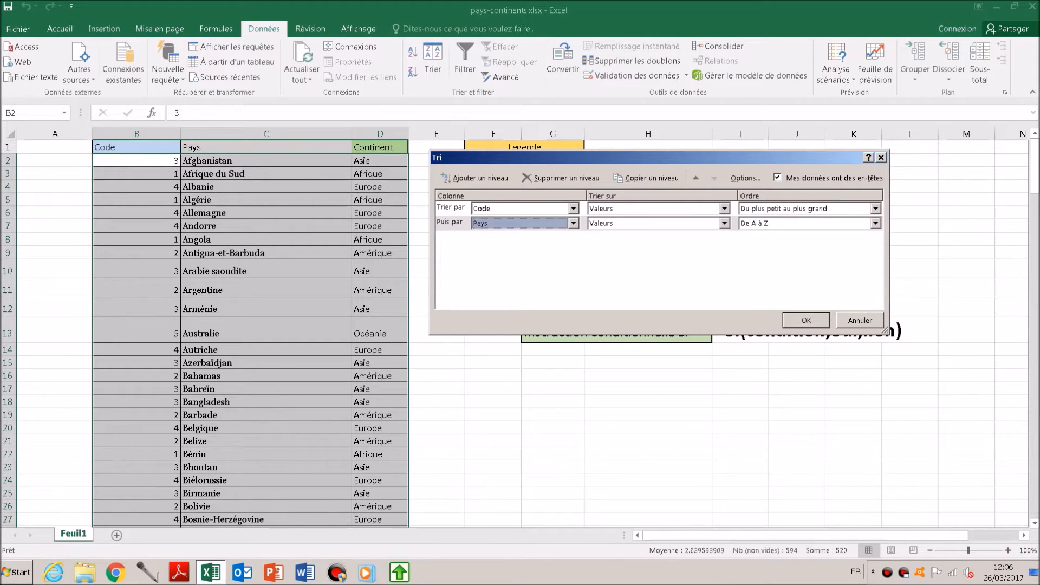
{"action": "key", "text": "Return"}
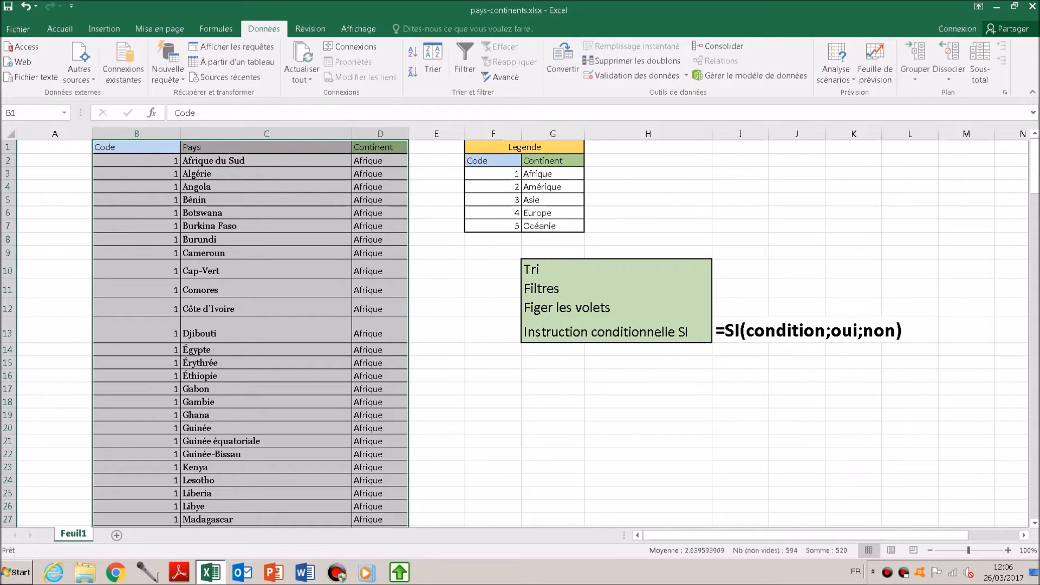
- Check the order of codes and countries in the sorted table, from the Afrique rows down to the Amérique rows
{"action": "scroll", "coordinate": [520, 333], "scroll_direction": "down", "scroll_amount": 3}
{"action": "scroll", "coordinate": [520, 333], "scroll_direction": "up", "scroll_amount": 3}
{"action": "left_click", "coordinate": [136, 161]}
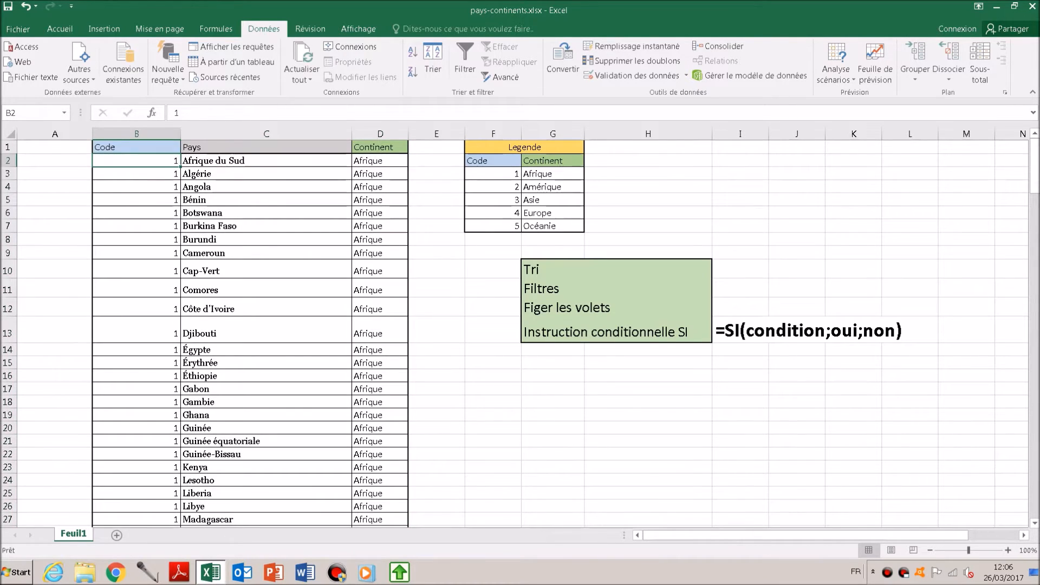
{"action": "left_click", "coordinate": [54, 174]}
{"action": "left_click", "coordinate": [55, 161]}
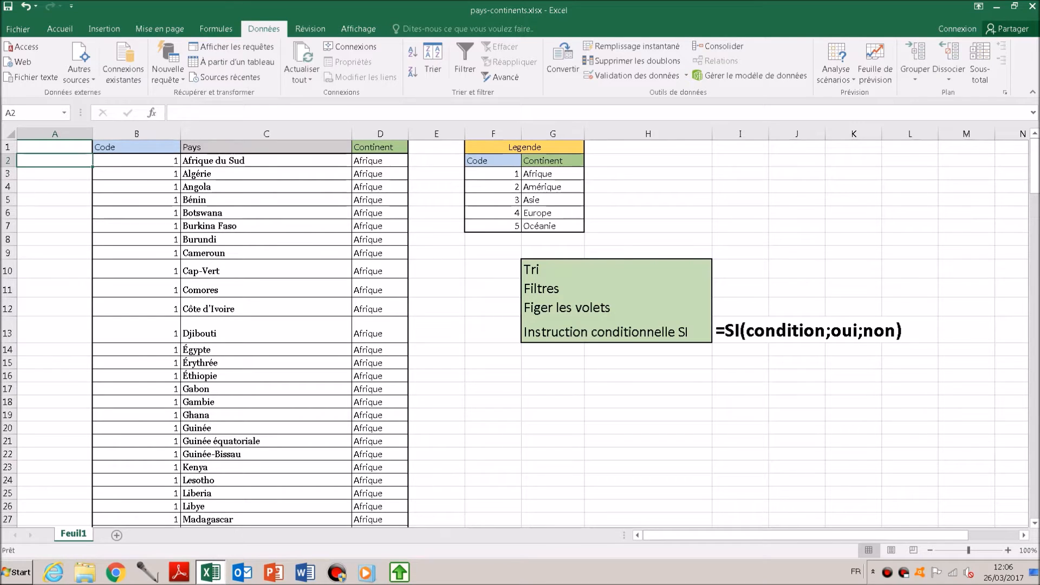
{"action": "left_click", "coordinate": [137, 160]}
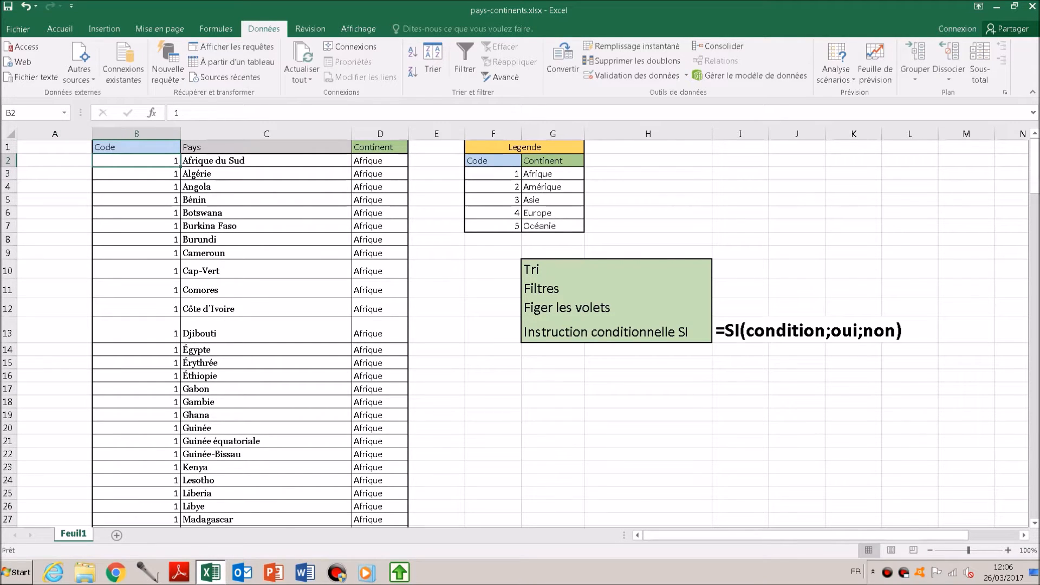
{"action": "key", "text": "Right"}
{"action": "key", "text": "Right"}
{"action": "key", "text": "Left"}
{"action": "key", "text": "Left"}
{"action": "key", "text": "Left"}
{"action": "key", "text": "Right"}
{"action": "key", "text": "Down"}
{"action": "key", "text": "Down"}
{"action": "key", "text": "Down"}
{"action": "key", "text": "Down"}
{"action": "key", "text": "Down"}
{"action": "key", "text": "Down"}
{"action": "key", "text": "Page_Down"}
{"action": "key", "text": "Page_Down"}
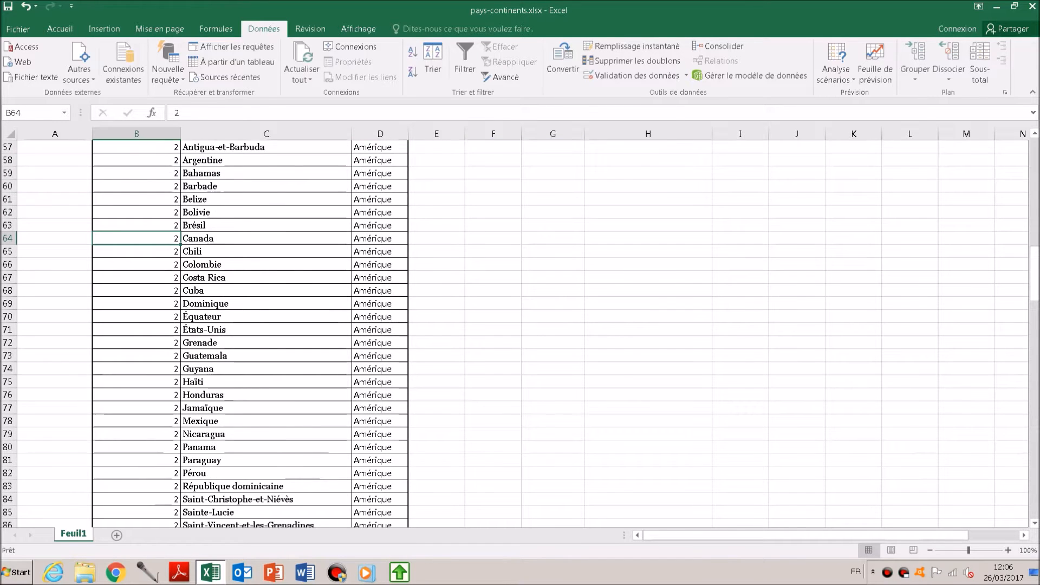
{"action": "key", "text": "Page_Up"}
{"action": "key", "text": "Page_Up"}
{"action": "key", "text": "Up"}
{"action": "key", "text": "ctrl+Up"}
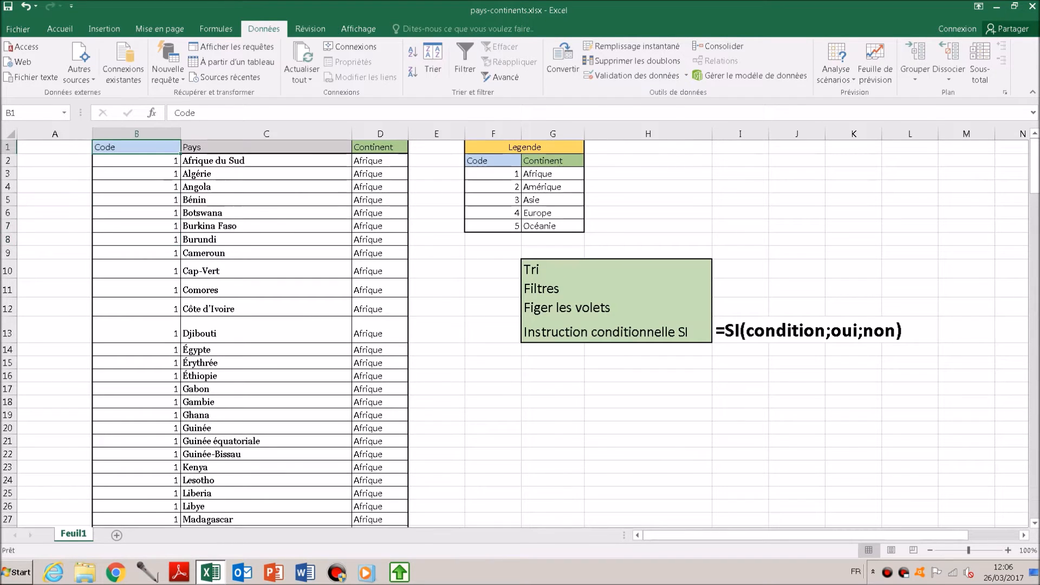
{"action": "key", "text": "Down"}
{"action": "key", "text": "Left"}
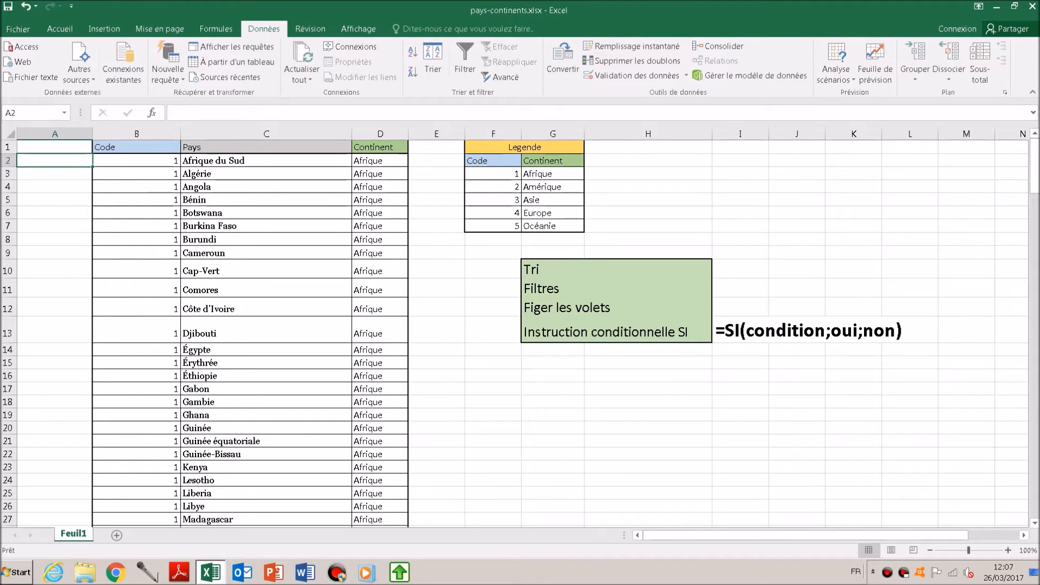
- Turn on filtering for the Code, Pays and Continent headers in B1:D1
{"action": "left_click", "coordinate": [137, 161]}
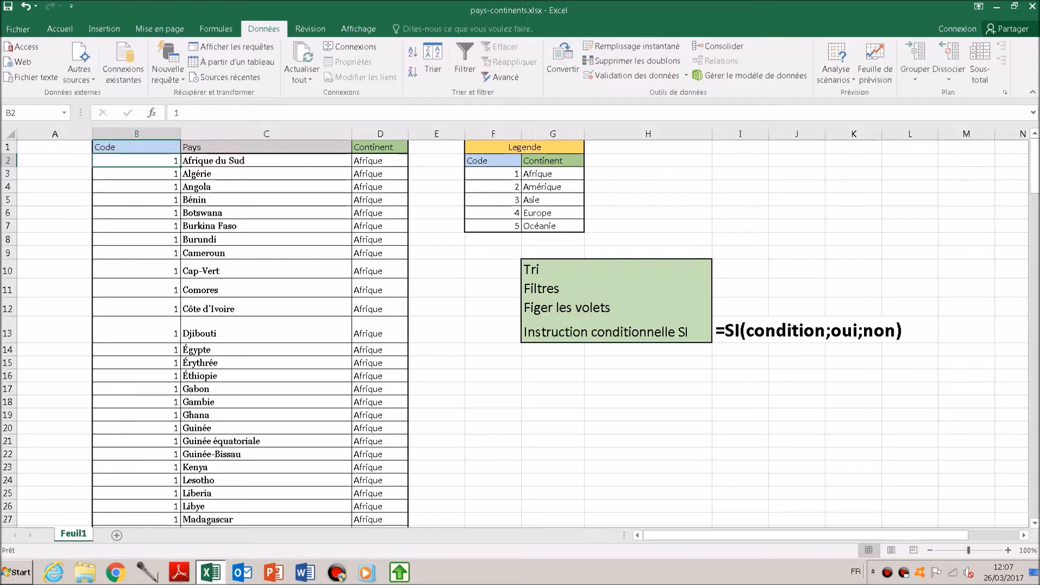
{"action": "left_click_drag", "start_coordinate": [136, 146], "coordinate": [379, 146]}
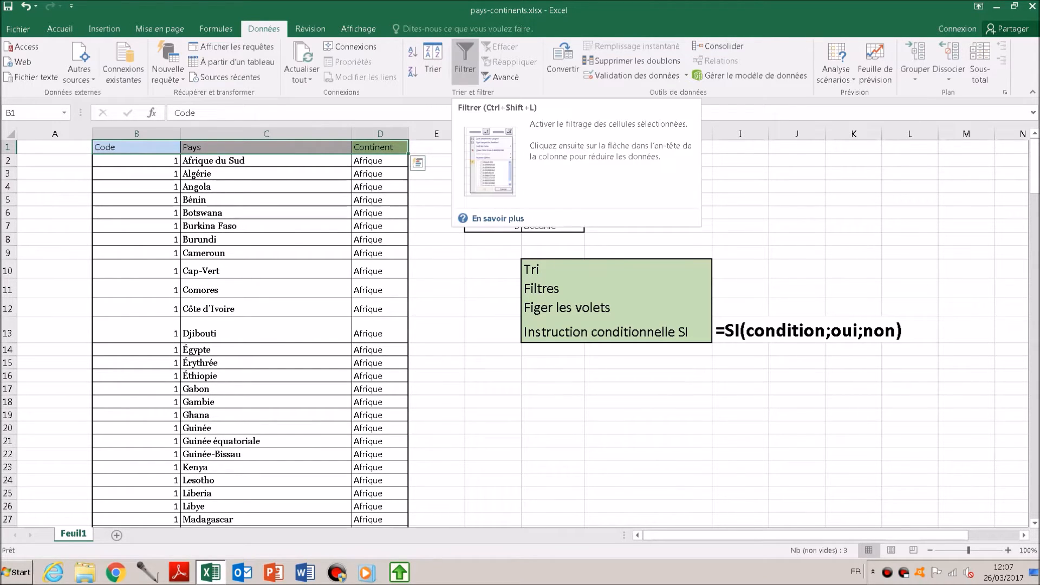
{"action": "left_click", "coordinate": [464, 59]}
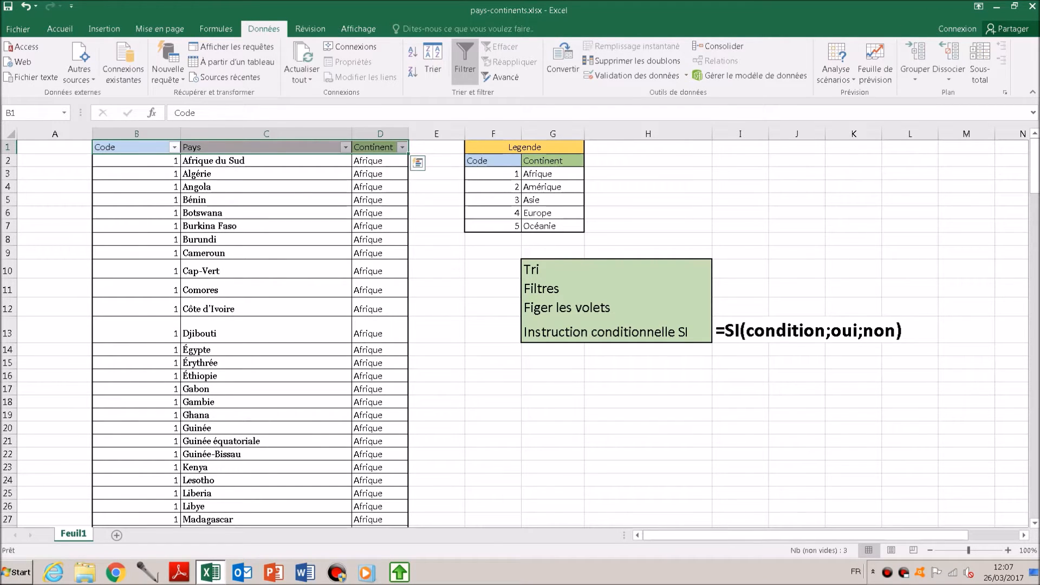
{"action": "left_click", "coordinate": [55, 147]}
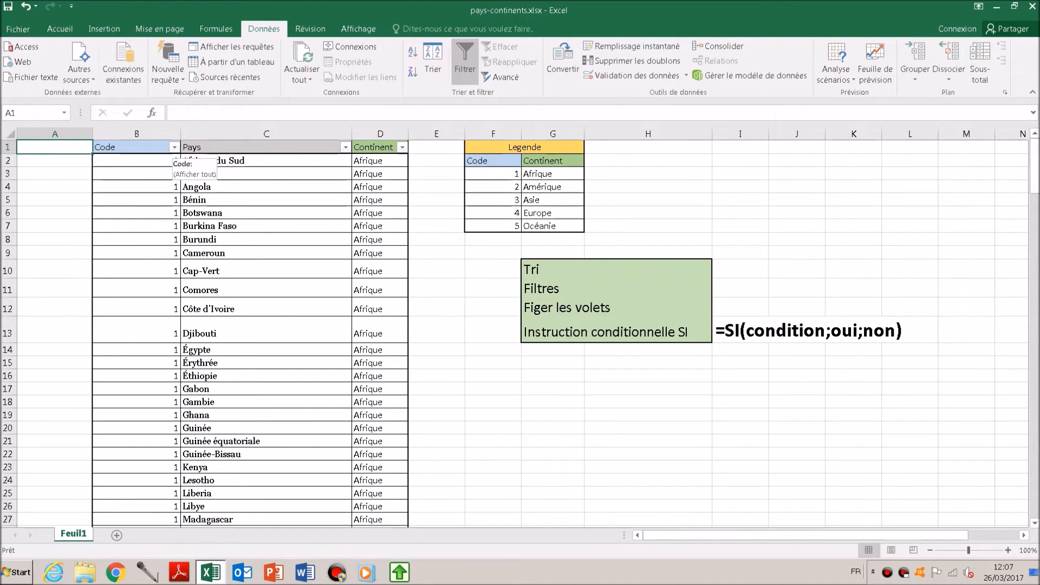
- Filter the Code column to show only the rows with code 2 and look over the filtered list
{"action": "left_click", "coordinate": [174, 147]}
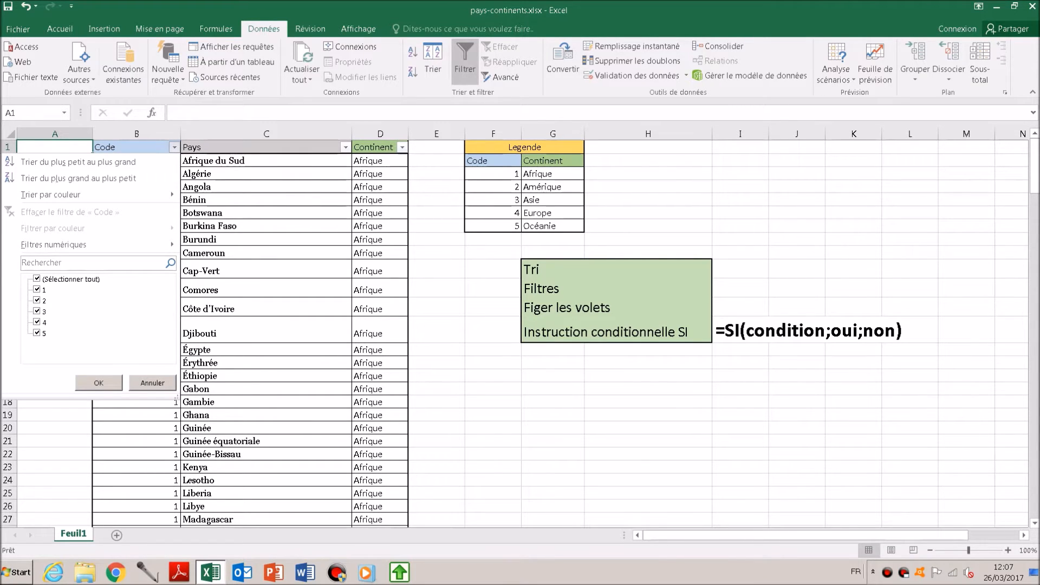
{"action": "left_click", "coordinate": [36, 279]}
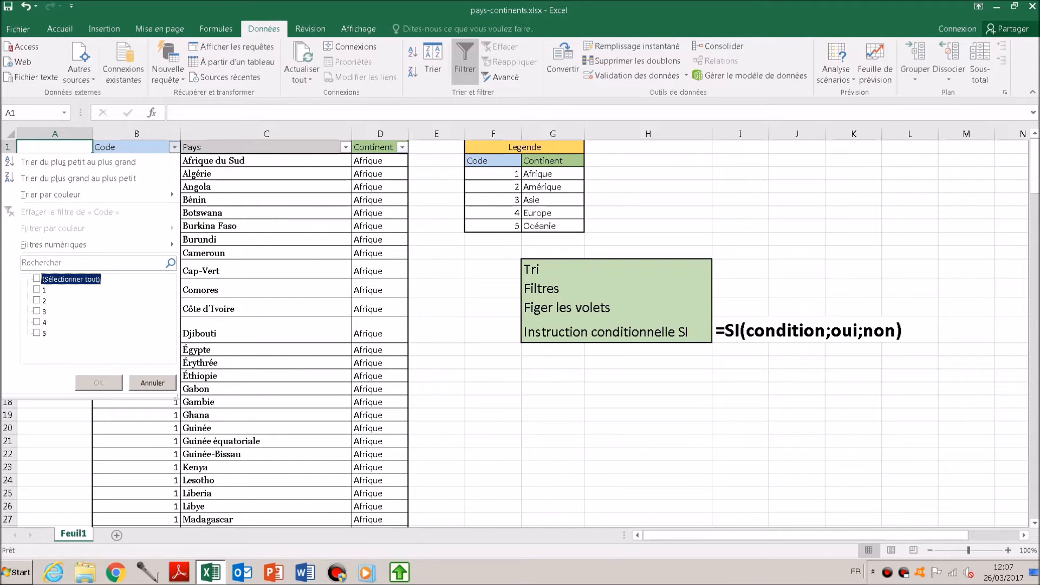
{"action": "left_click", "coordinate": [37, 300]}
{"action": "left_click", "coordinate": [99, 382]}
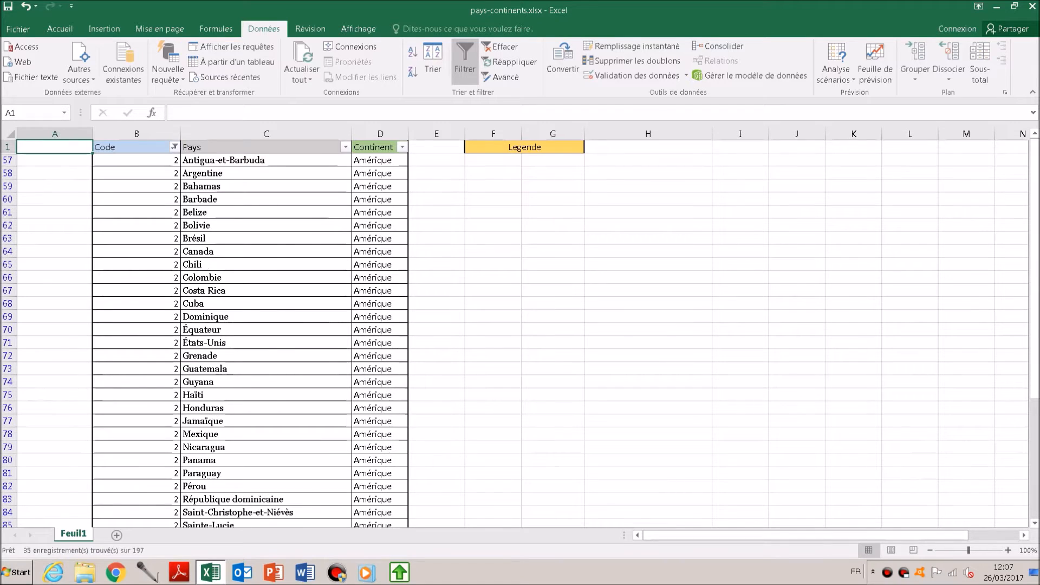
{"action": "scroll", "coordinate": [271, 325], "scroll_direction": "down", "scroll_amount": 5}
{"action": "scroll", "coordinate": [250, 325], "scroll_direction": "up", "scroll_amount": 5}
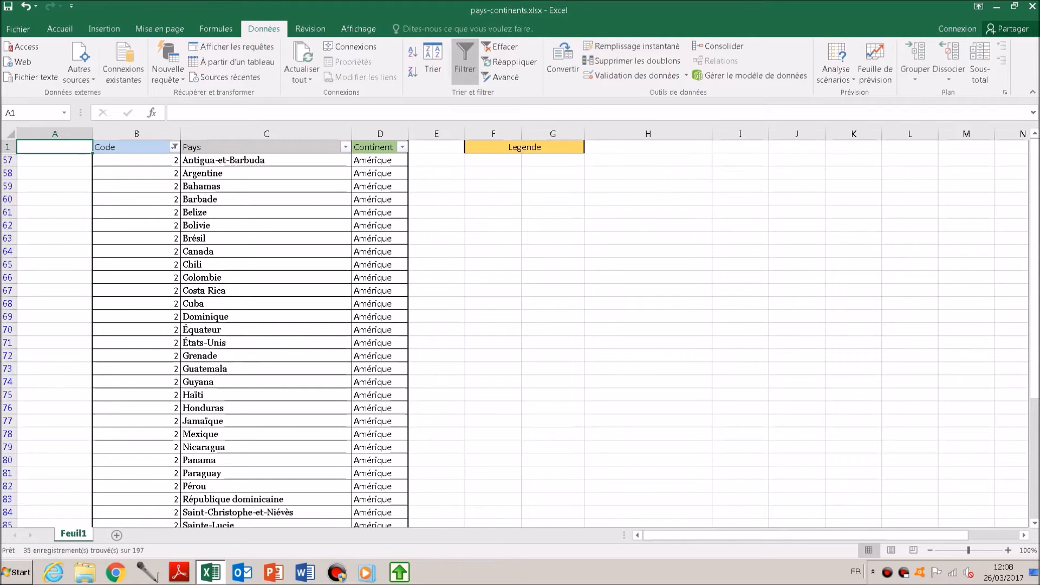
- Add code 4 to the Code column filter alongside code 2 and look over the filtered countries
{"action": "left_click", "coordinate": [174, 147]}
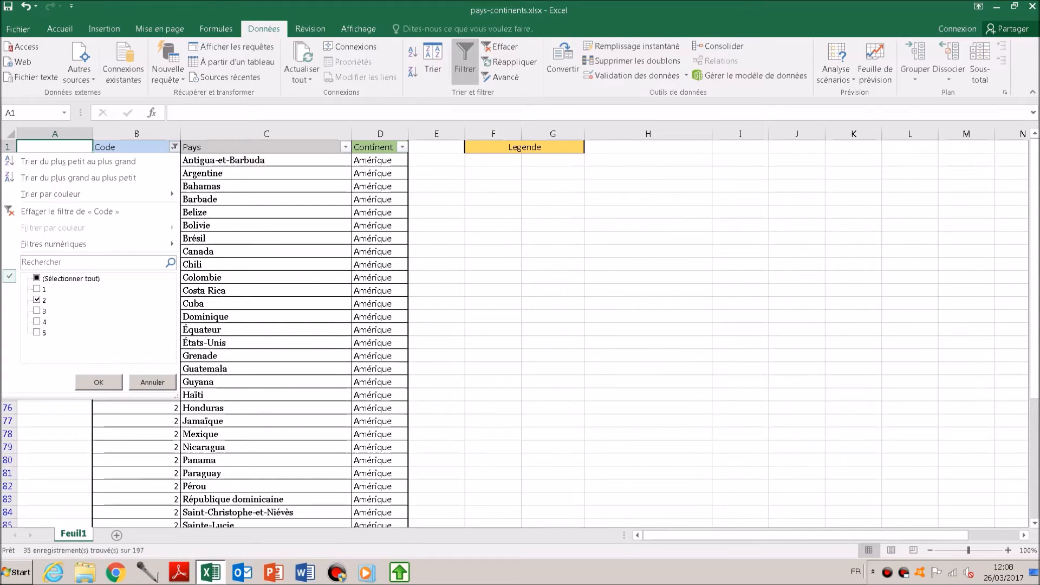
{"action": "left_click", "coordinate": [37, 321]}
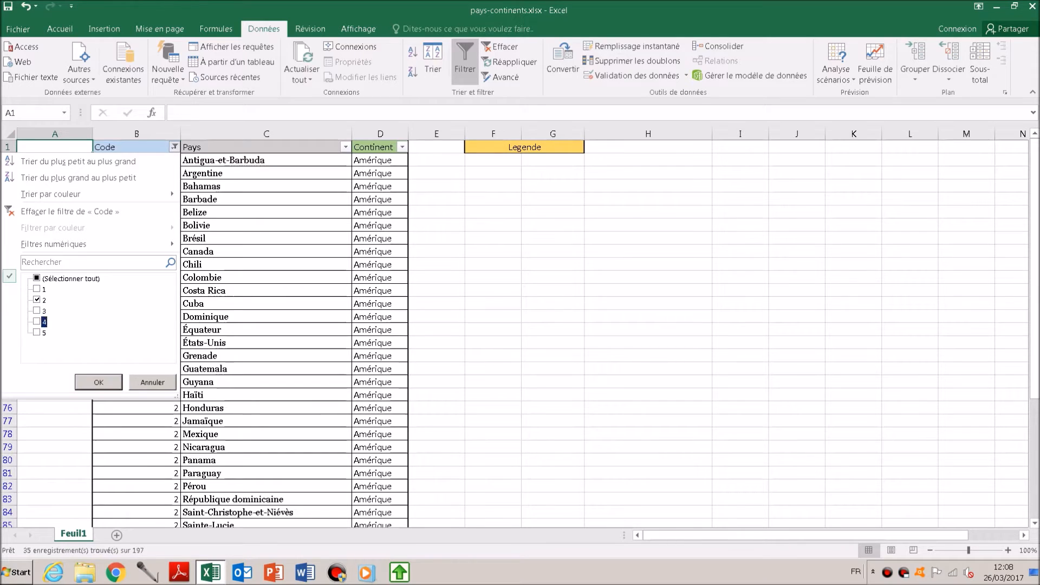
{"action": "left_click", "coordinate": [99, 382]}
{"action": "scroll", "coordinate": [520, 325], "scroll_direction": "down", "scroll_amount": 7}
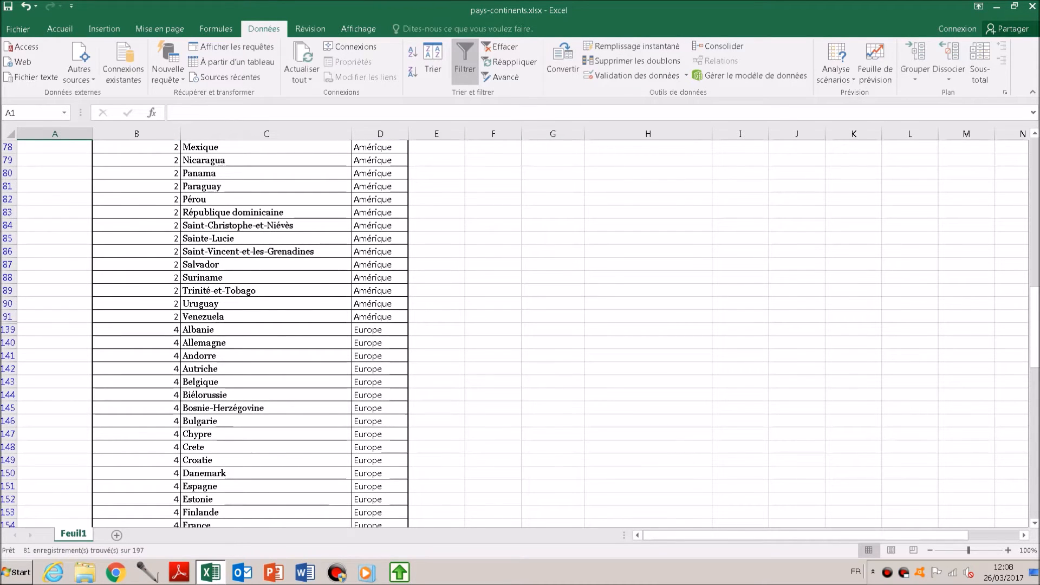
{"action": "scroll", "coordinate": [520, 326], "scroll_direction": "up", "scroll_amount": 8}
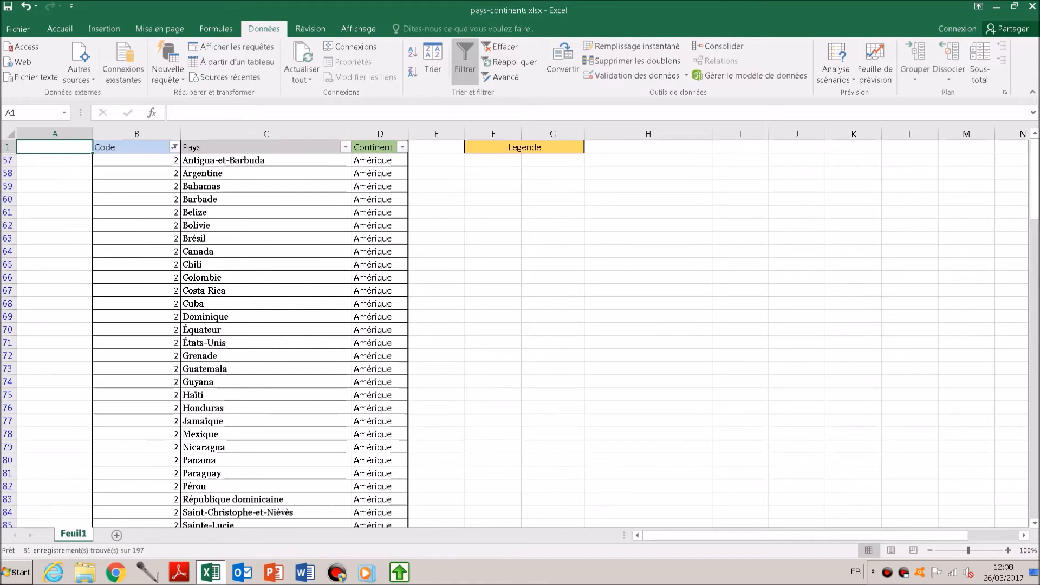
- Reset the Code column filter so that all codes from 1 to 5 are shown
{"action": "left_click", "coordinate": [174, 147]}
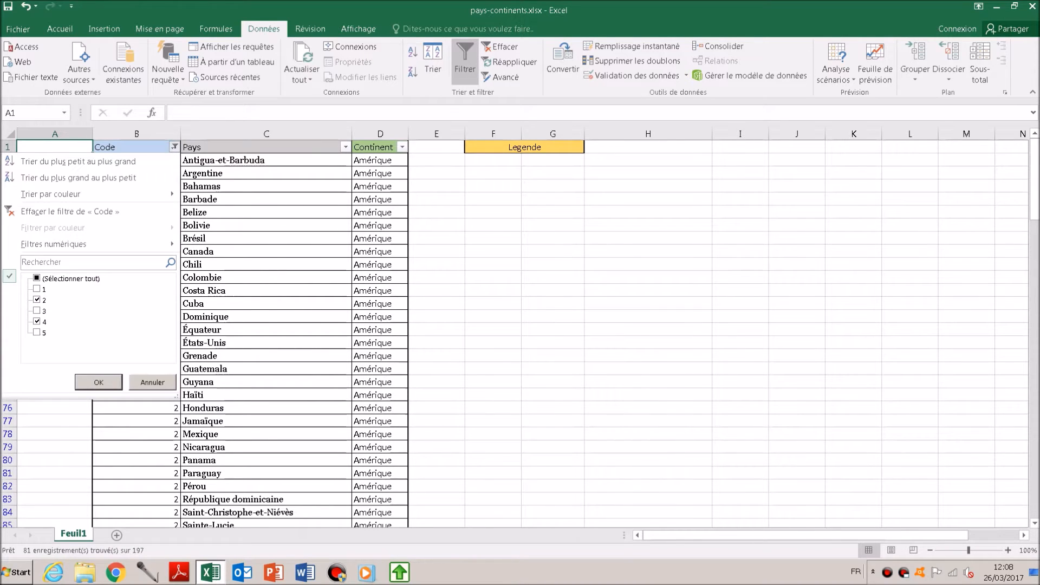
{"action": "left_click", "coordinate": [37, 278]}
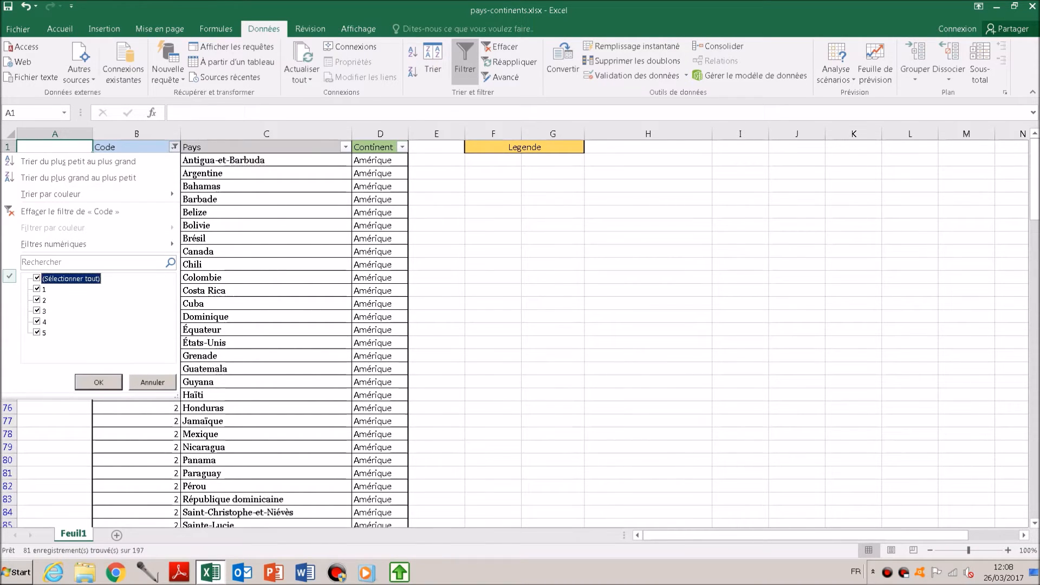
{"action": "left_click", "coordinate": [99, 382]}
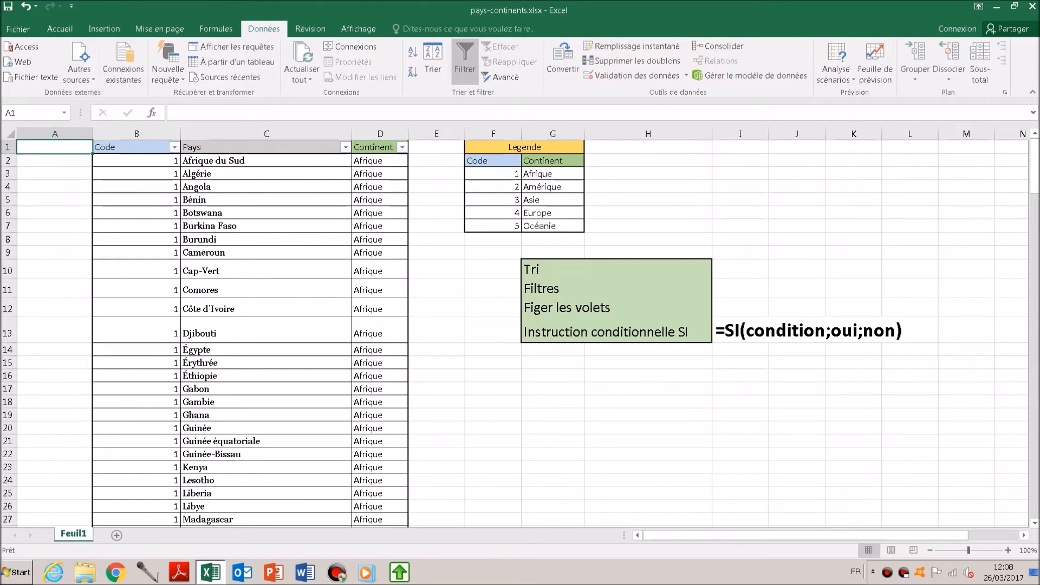
{"action": "scroll", "coordinate": [523, 333], "scroll_direction": "down", "scroll_amount": 10}
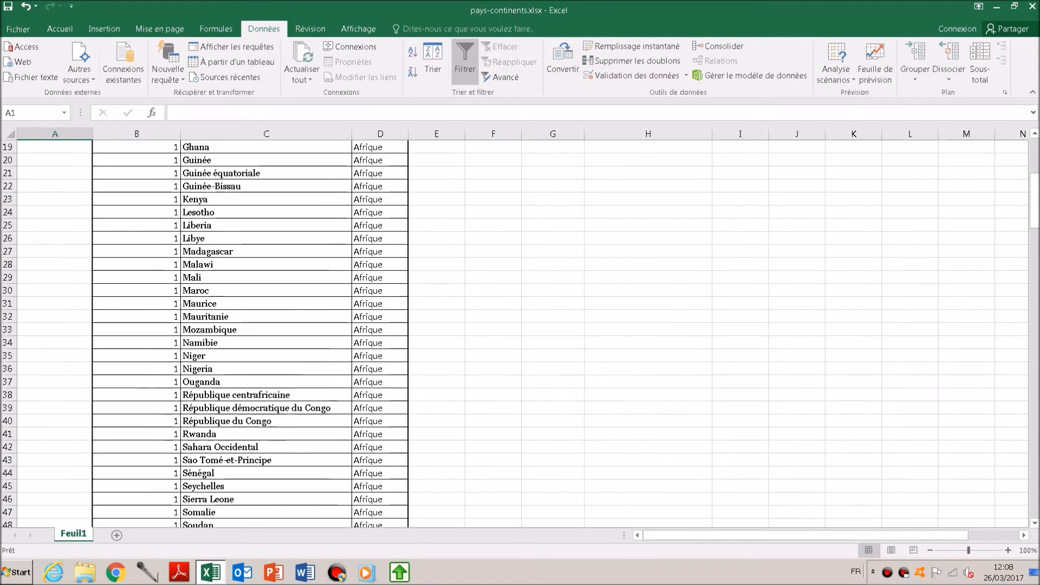
{"action": "scroll", "coordinate": [522, 333], "scroll_direction": "up", "scroll_amount": 10}
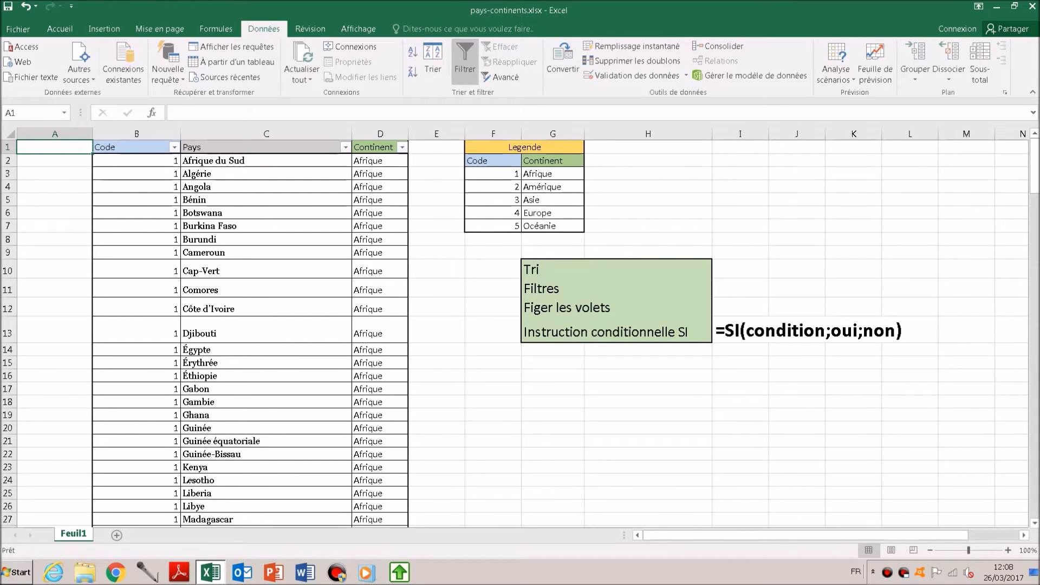
- Freeze the sheet's top row and check that the Code, Pays and Continent headers stay in view further down the table
{"action": "scroll", "coordinate": [520, 325], "scroll_direction": "down", "scroll_amount": 2}
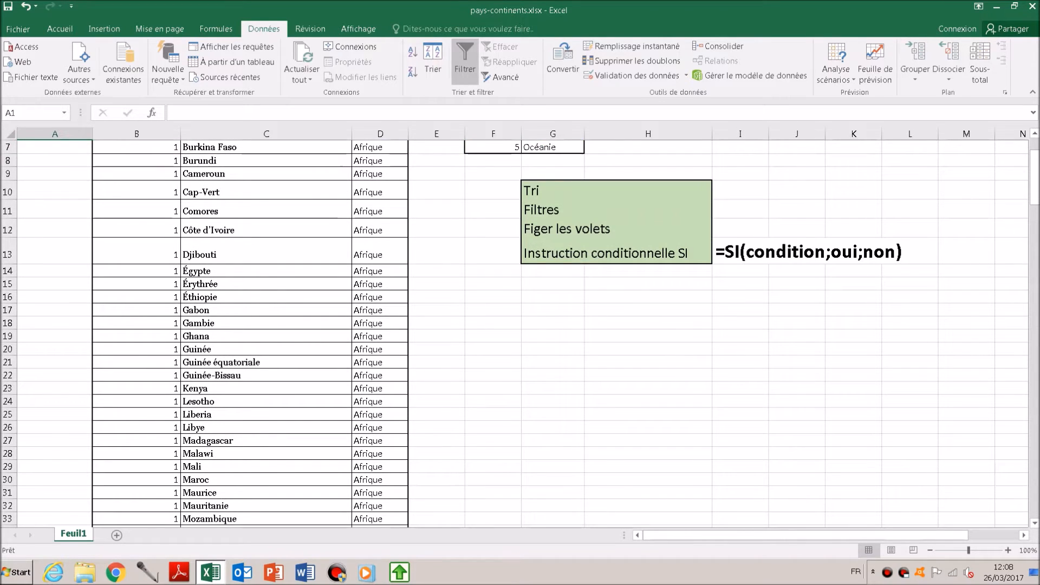
{"action": "scroll", "coordinate": [520, 325], "scroll_direction": "down", "scroll_amount": 1}
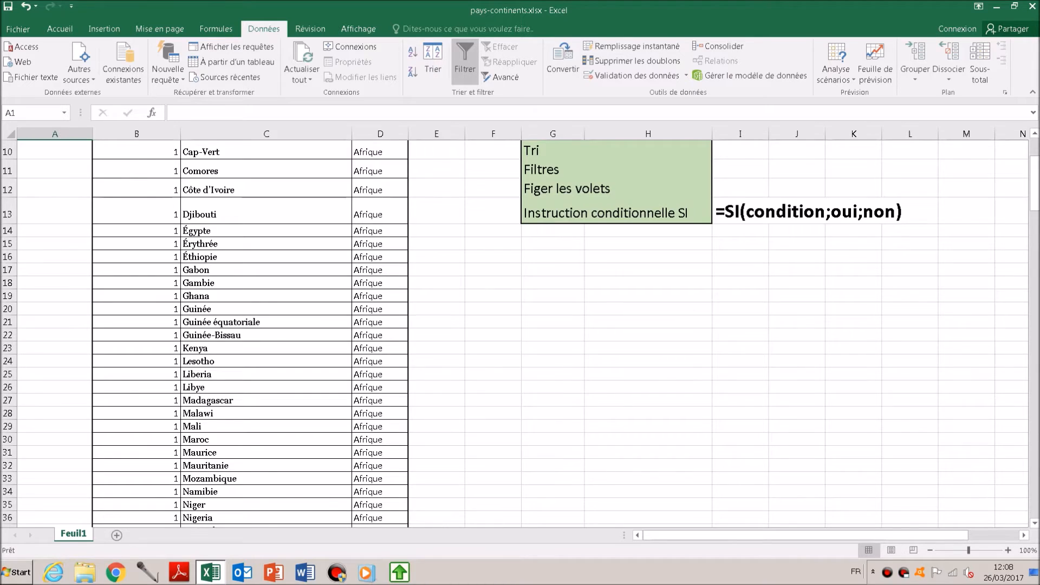
{"action": "scroll", "coordinate": [520, 325], "scroll_direction": "down", "scroll_amount": 5}
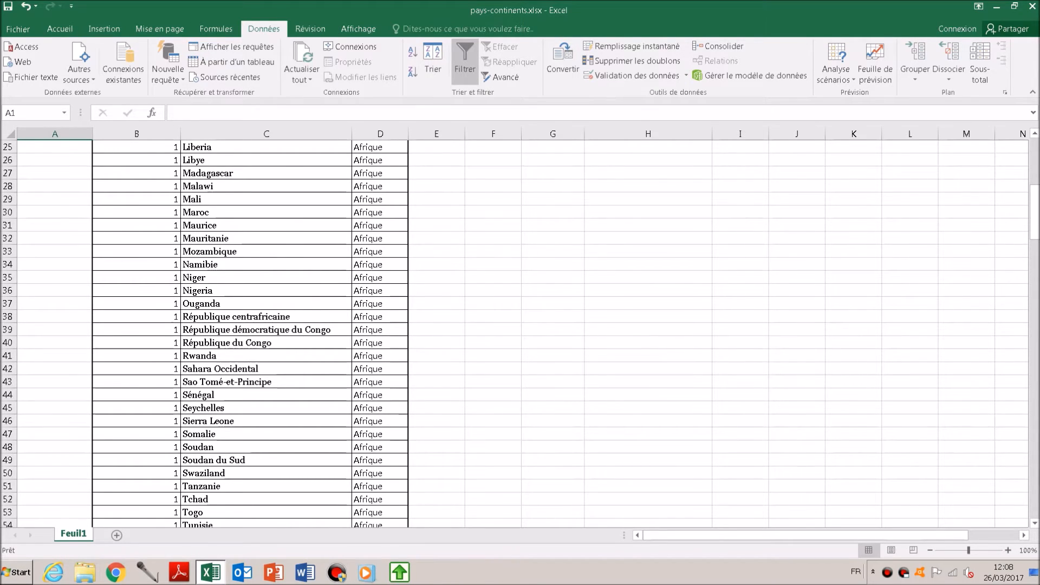
{"action": "scroll", "coordinate": [520, 325], "scroll_direction": "up", "scroll_amount": 8}
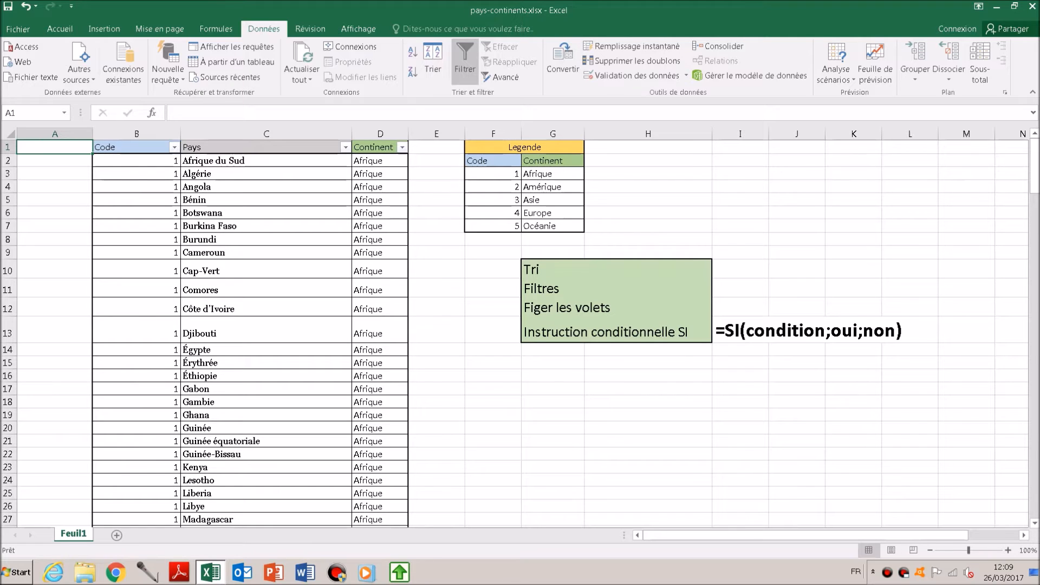
{"action": "left_click", "coordinate": [55, 161]}
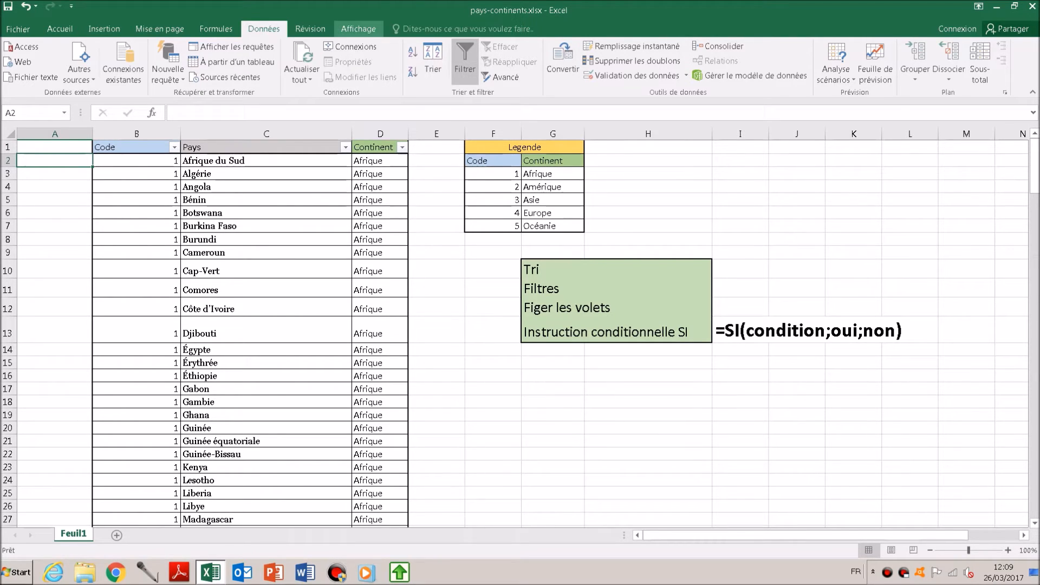
{"action": "left_click", "coordinate": [358, 29]}
{"action": "left_click", "coordinate": [495, 69]}
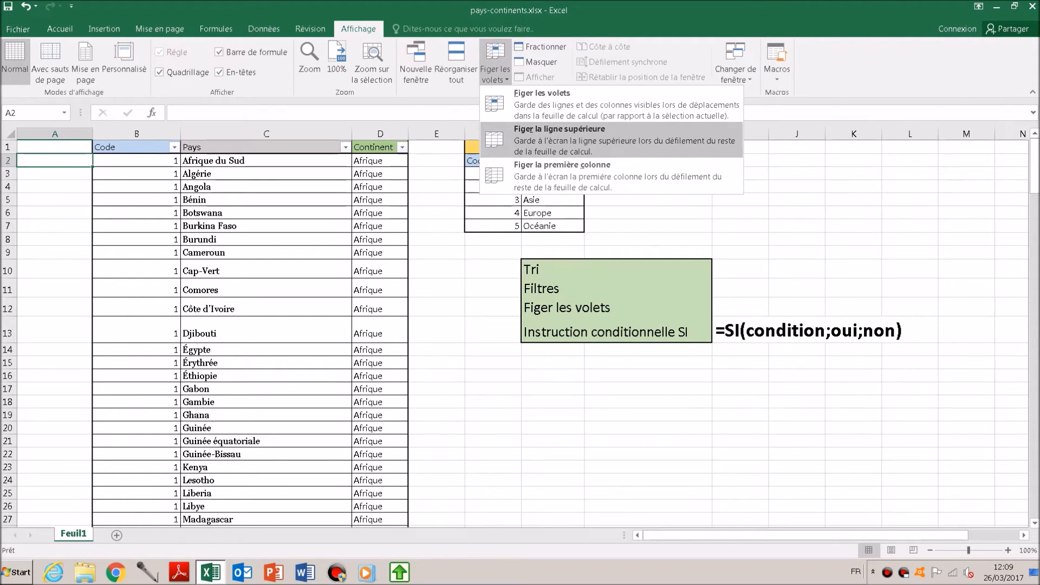
{"action": "left_click", "coordinate": [611, 140]}
{"action": "scroll", "coordinate": [611, 149], "scroll_direction": "down", "scroll_amount": 4}
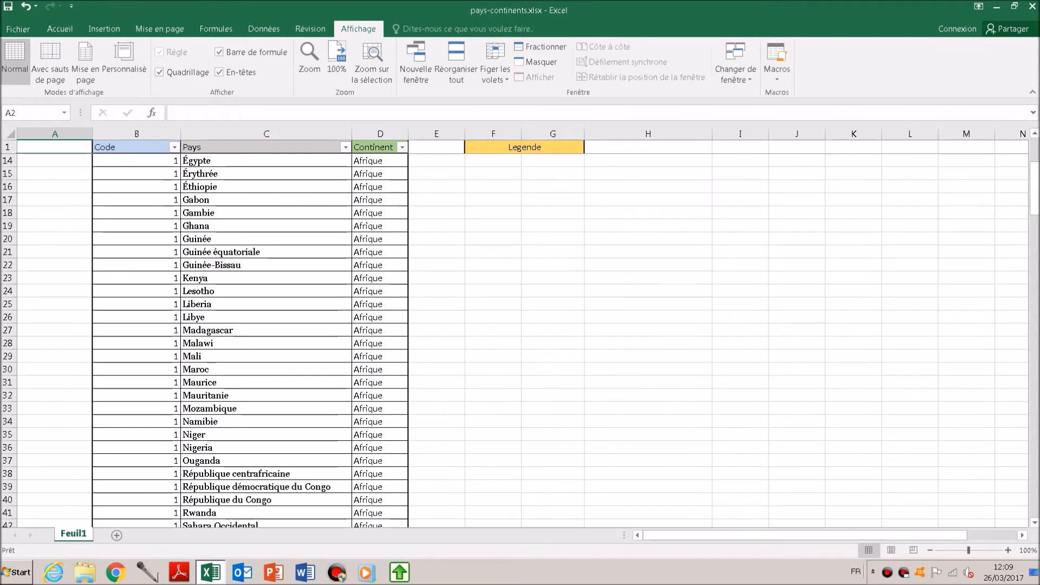
{"action": "scroll", "coordinate": [249, 336], "scroll_direction": "down", "scroll_amount": 7}
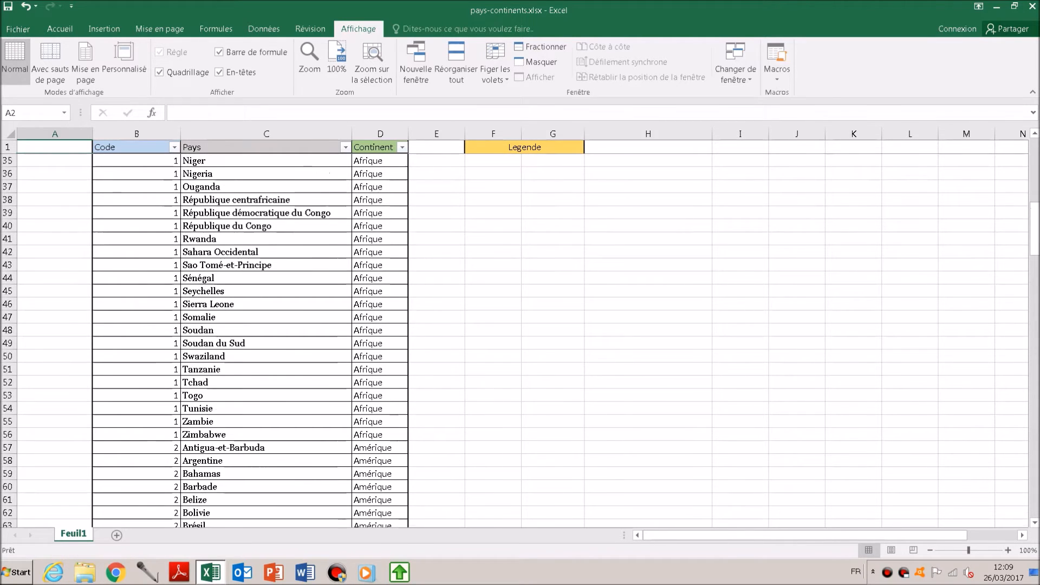
{"action": "scroll", "coordinate": [249, 336], "scroll_direction": "up", "scroll_amount": 11}
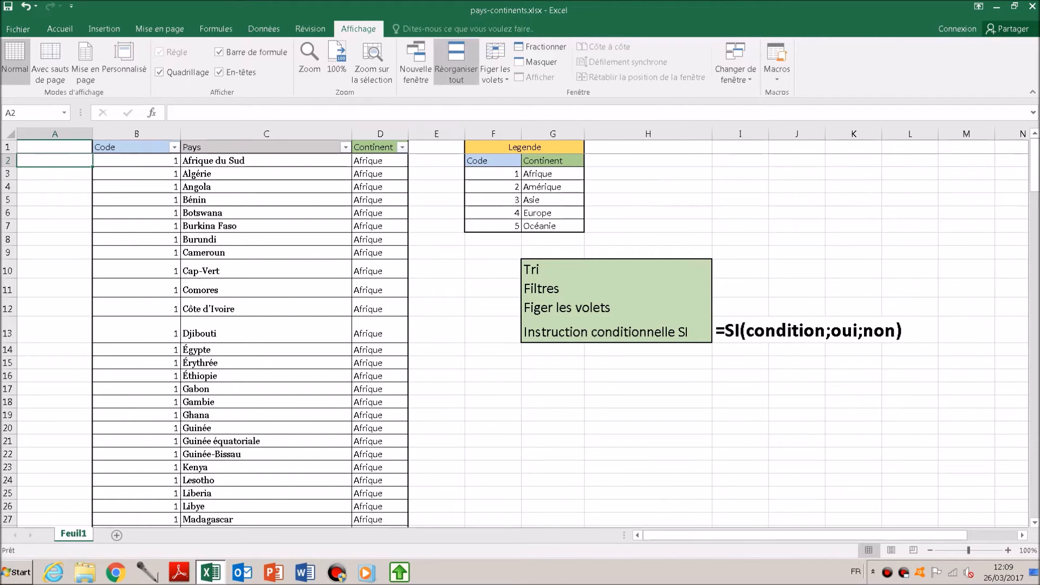
- Unfreeze the panes, then freeze row 1 and columns A:B using C2 as the reference cell
{"action": "left_click", "coordinate": [495, 65]}
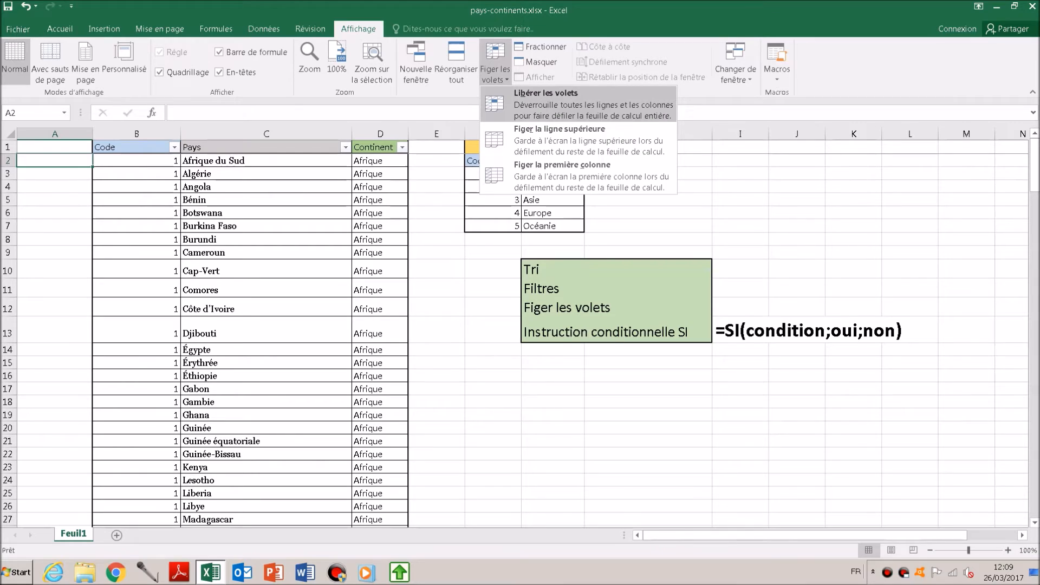
{"action": "left_click", "coordinate": [578, 104]}
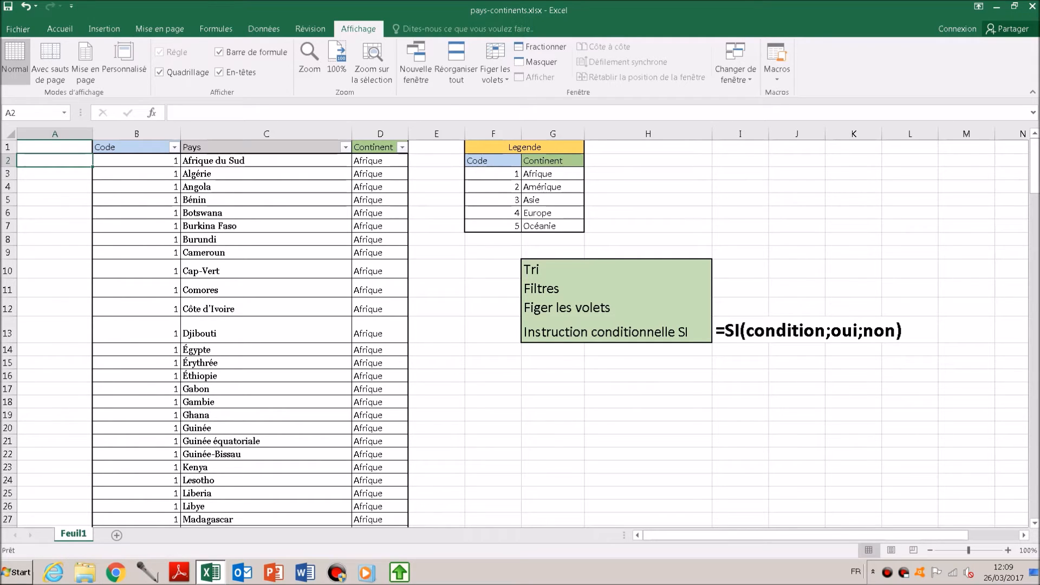
{"action": "left_click", "coordinate": [266, 161]}
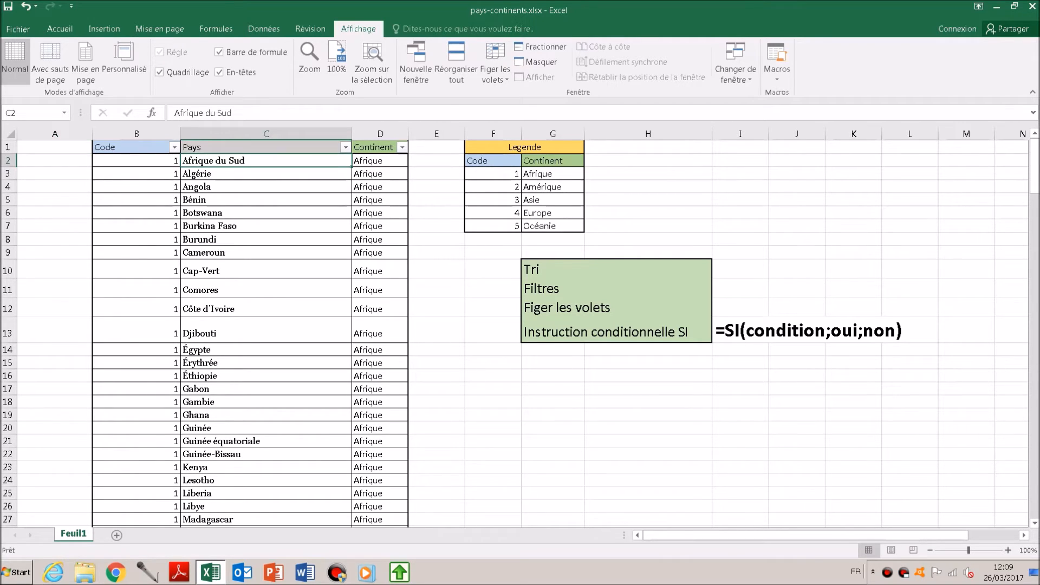
{"action": "left_click", "coordinate": [496, 71]}
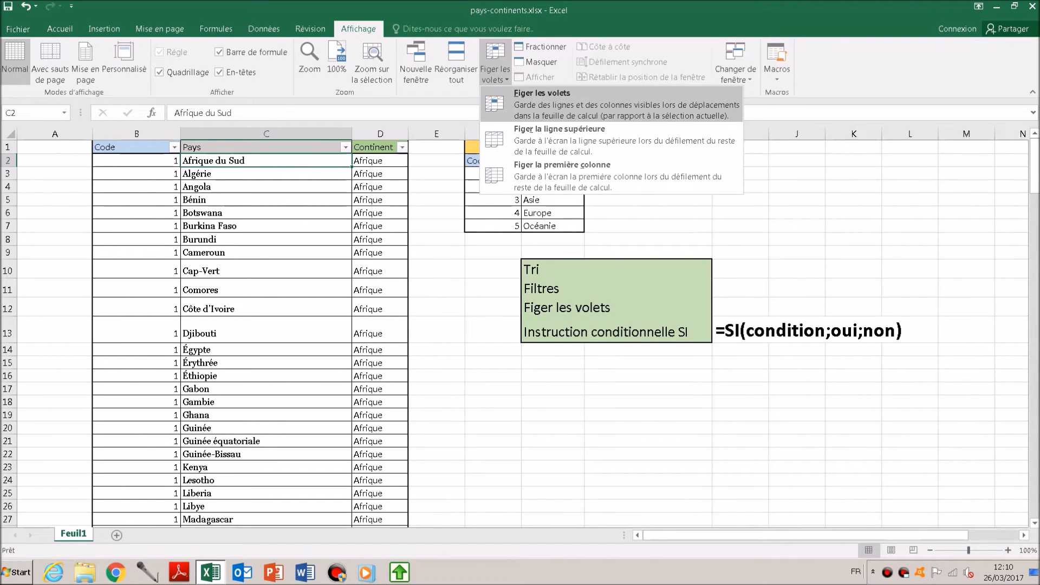
{"action": "left_click", "coordinate": [611, 104]}
- Check how the frozen header row and Code column behave toward the lower rows and out to column U, then return to C2
{"action": "key", "text": "Down"}
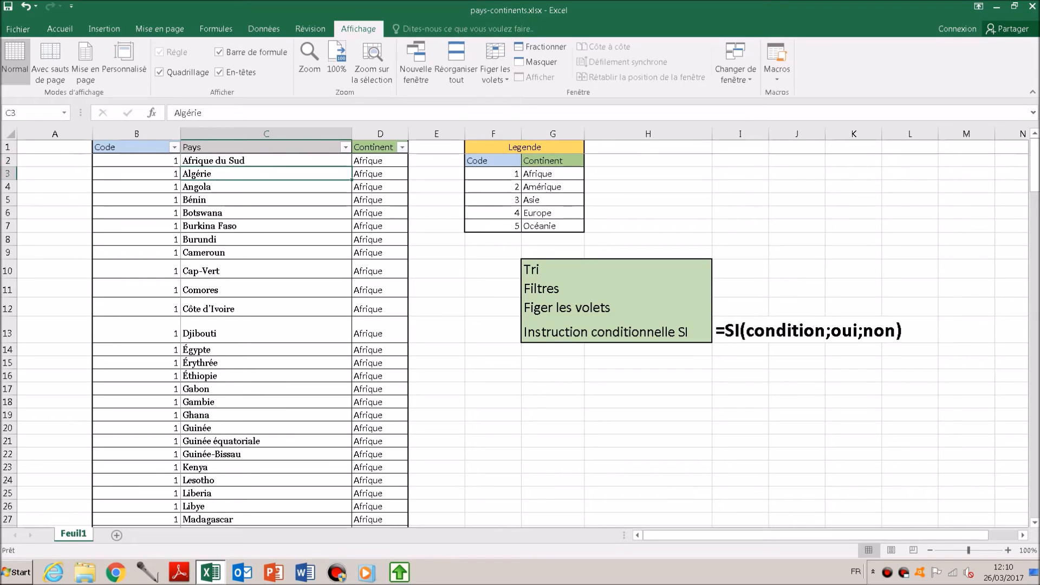
{"action": "scroll", "coordinate": [520, 325], "scroll_direction": "down", "scroll_amount": 9}
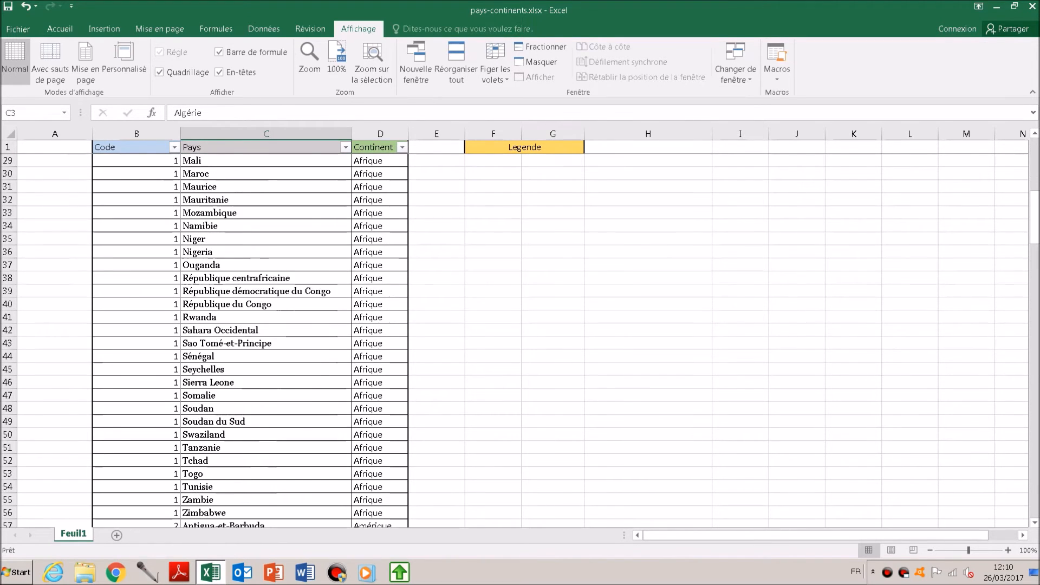
{"action": "scroll", "coordinate": [520, 325], "scroll_direction": "up", "scroll_amount": 9}
{"action": "key", "text": "Right"}
{"action": "key", "text": "Right"}
{"action": "key", "text": "Right"}
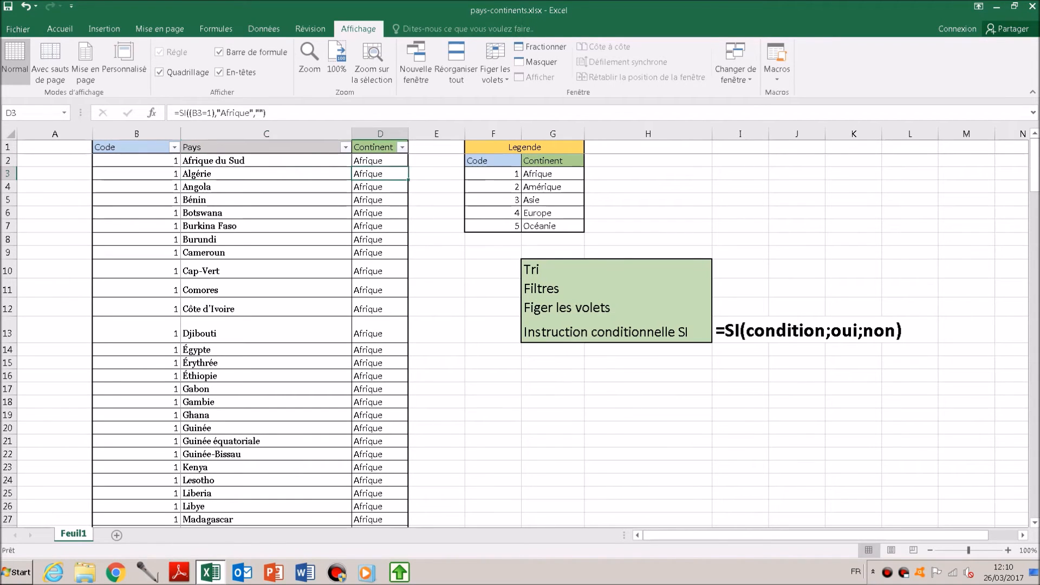
{"action": "key", "text": "Right"}
{"action": "key", "text": "Right"}
{"action": "key", "text": "Right"}
{"action": "key", "text": "Right"}
{"action": "key", "text": "Right"}
{"action": "key", "text": "Right"}
{"action": "key", "text": "Right"}
{"action": "key", "text": "Right"}
{"action": "key", "text": "Right"}
{"action": "key", "text": "Right"}
{"action": "key", "text": "Right"}
{"action": "key", "text": "Right"}
{"action": "key", "text": "Right"}
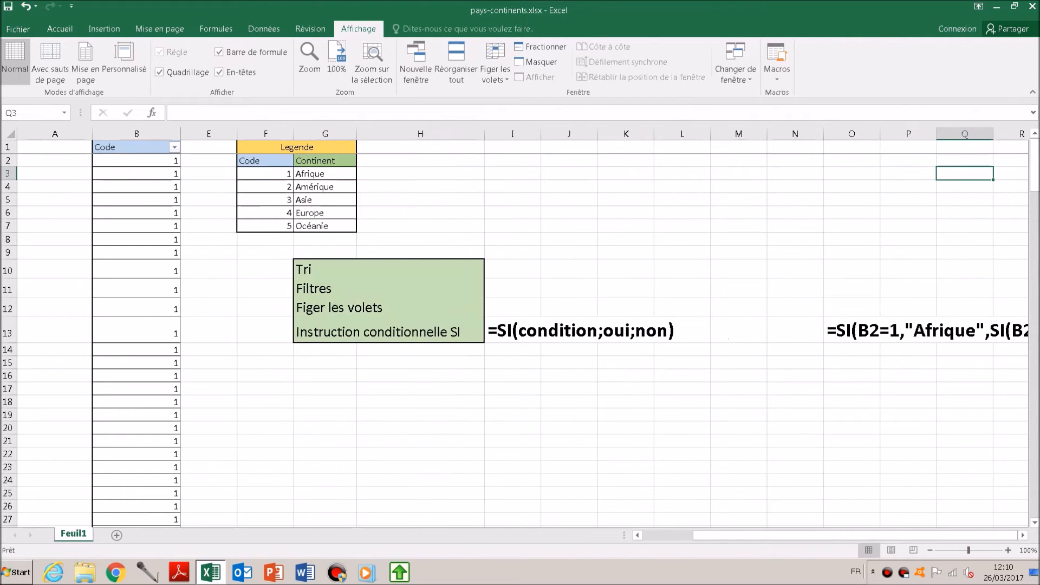
{"action": "key", "text": "Right"}
{"action": "key", "text": "Right"}
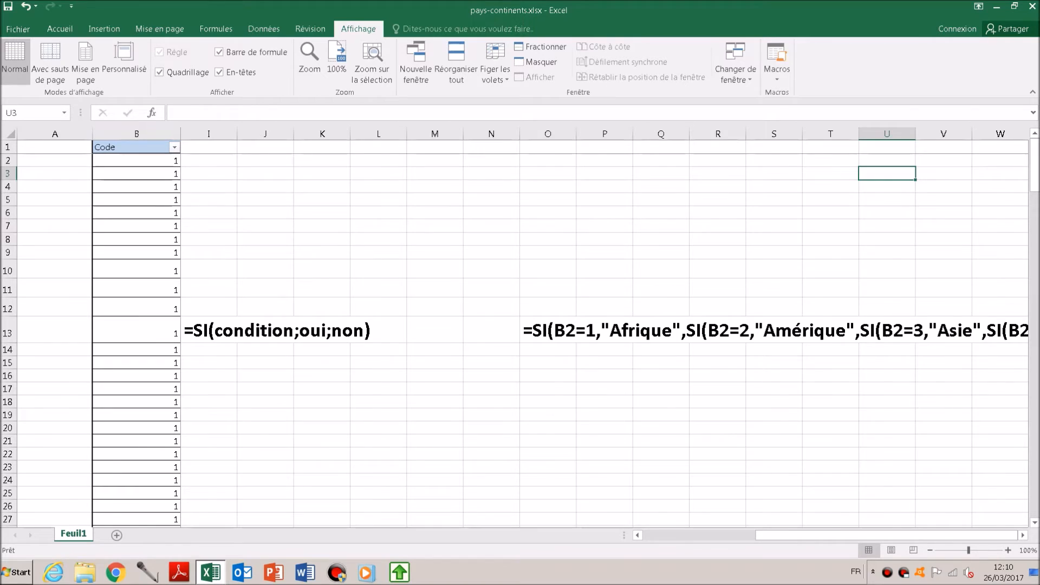
{"action": "key", "text": "ctrl+Home"}
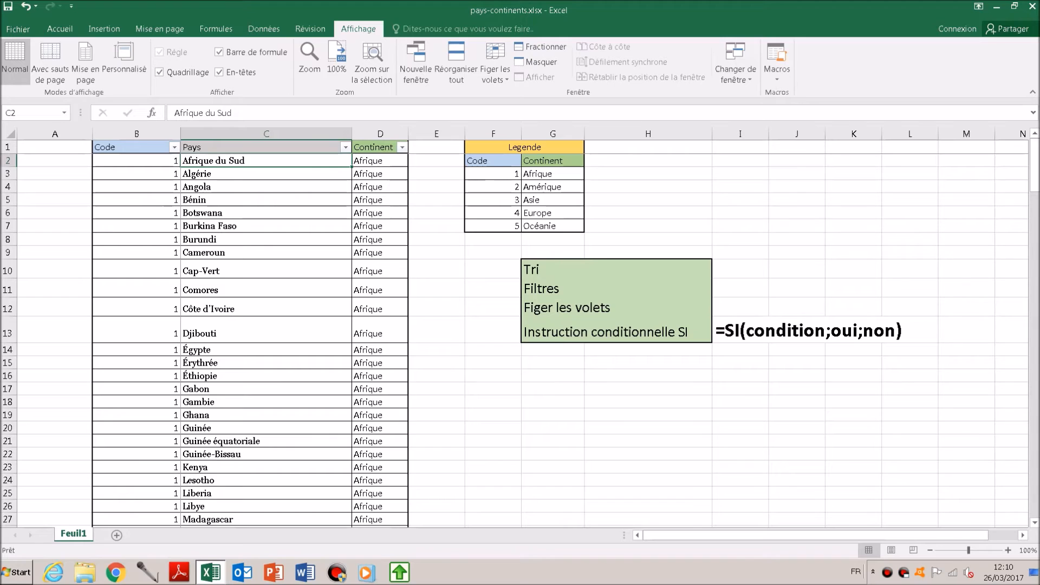
- Replace the semicolons with commas in the SI syntax text in I13 so it reads =SI(condition,oui,non)
{"action": "left_click", "coordinate": [740, 330]}
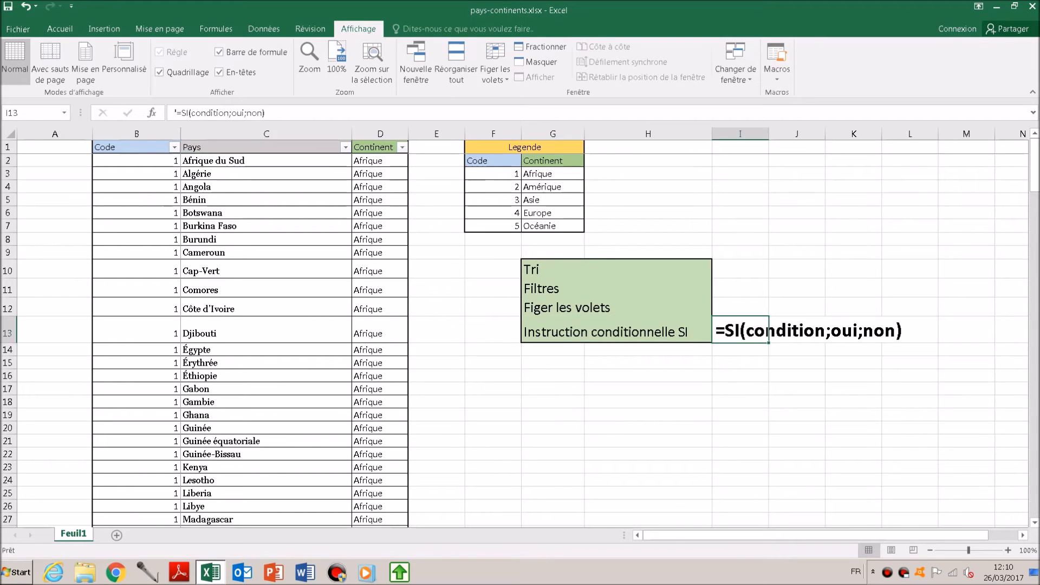
{"action": "key", "text": "Right"}
{"action": "key", "text": "Right"}
{"action": "key", "text": "Left"}
{"action": "key", "text": "Left"}
{"action": "left_click", "coordinate": [854, 329]}
{"action": "left_click", "coordinate": [797, 330]}
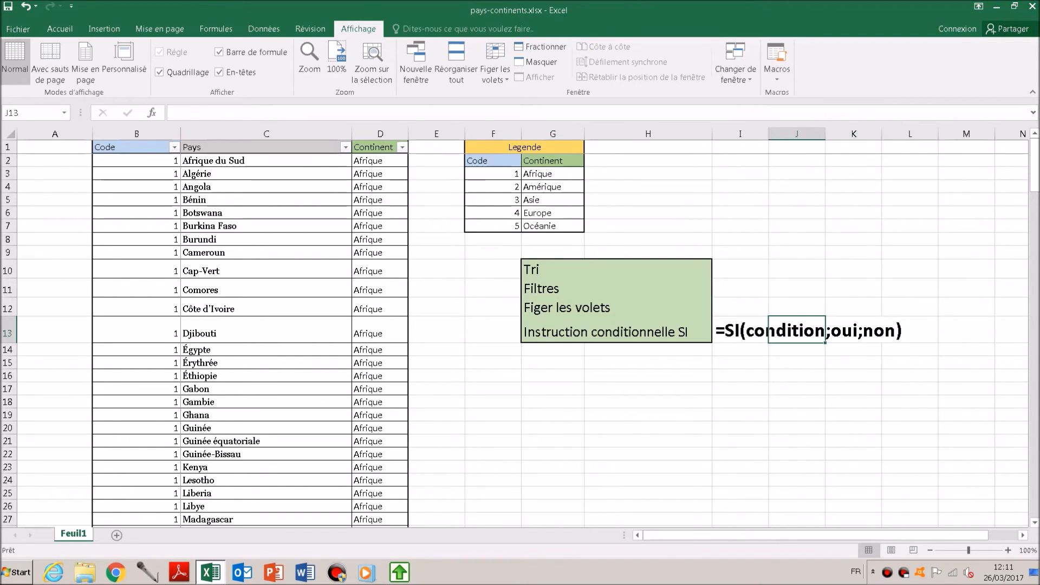
{"action": "left_click", "coordinate": [740, 330]}
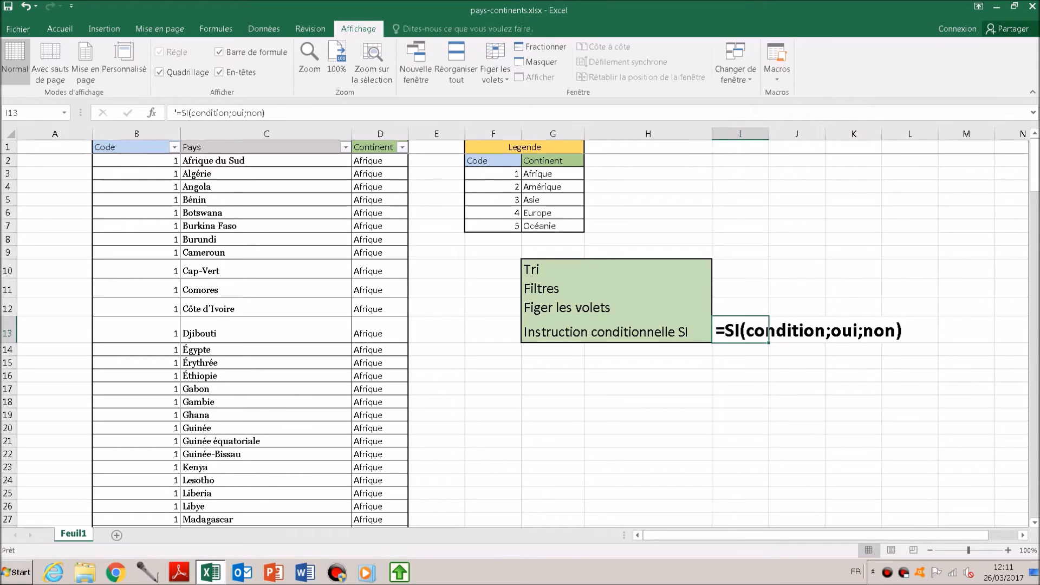
{"action": "key", "text": "F2"}
{"action": "key", "text": "Left"}
{"action": "key", "text": "Left"}
{"action": "key", "text": "Left"}
{"action": "key", "text": "Left"}
{"action": "key", "text": "Left"}
{"action": "key", "text": "Left"}
{"action": "key", "text": "Left"}
{"action": "key", "text": "Left"}
{"action": "key", "text": "Left"}
{"action": "key", "text": "Left"}
{"action": "key", "text": "Right"}
{"action": "key", "text": "Delete"}
{"action": "type", "text": ","}
{"action": "key", "text": "Right"}
{"action": "key", "text": "Right"}
{"action": "key", "text": "Right"}
{"action": "key", "text": "Delete"}
{"action": "type", "text": ","}
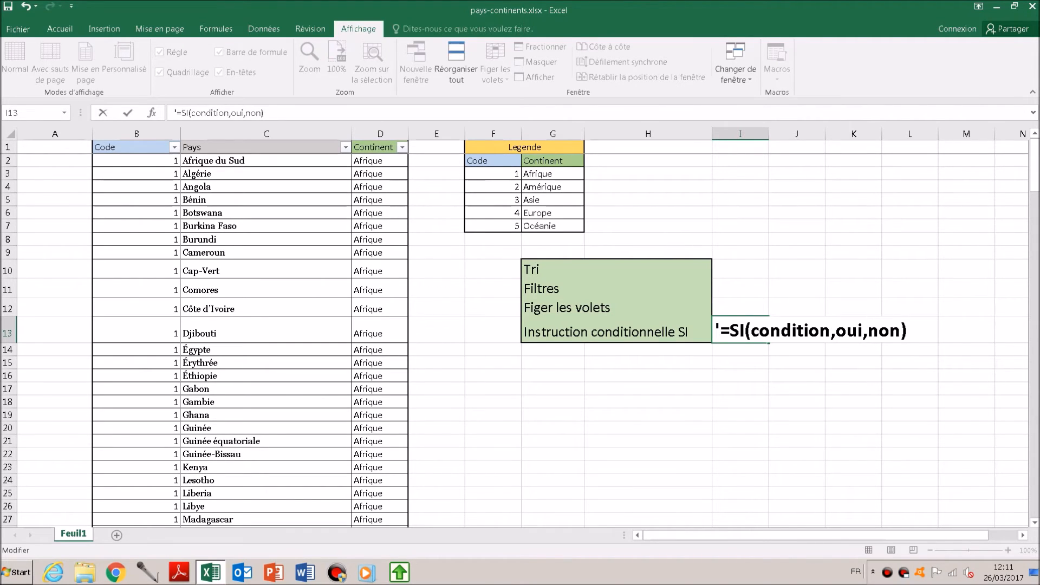
{"action": "key", "text": "Return"}
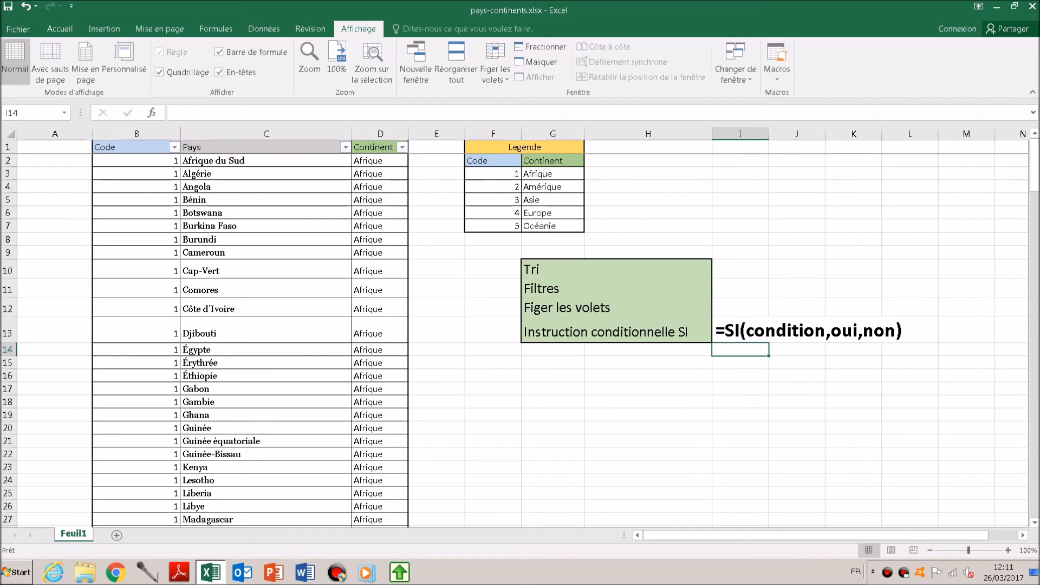
- Inspect the SI formula in D2 and the code cell B2 that it tests
{"action": "left_click", "coordinate": [380, 161]}
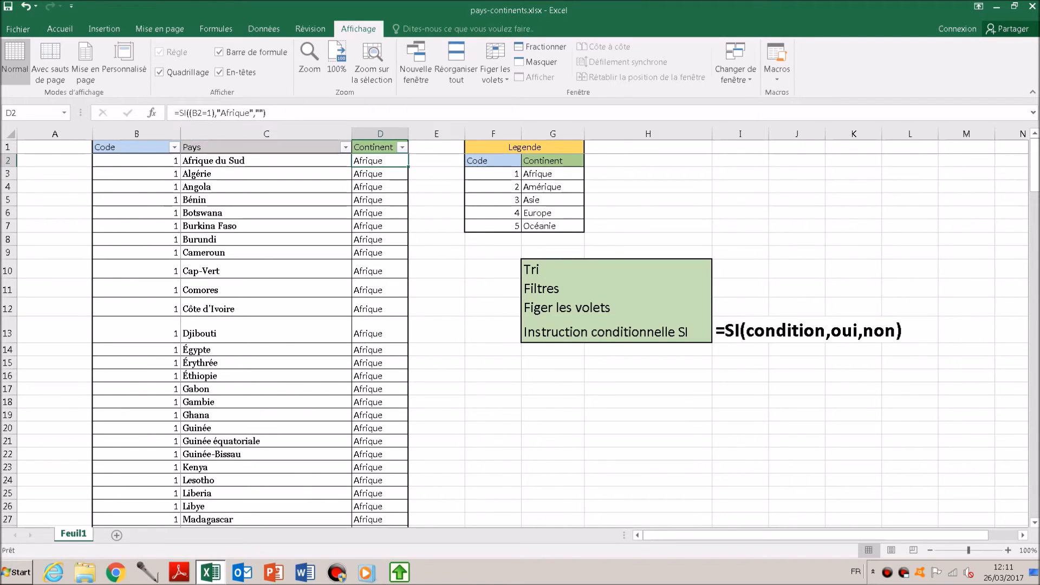
{"action": "left_click", "coordinate": [137, 161]}
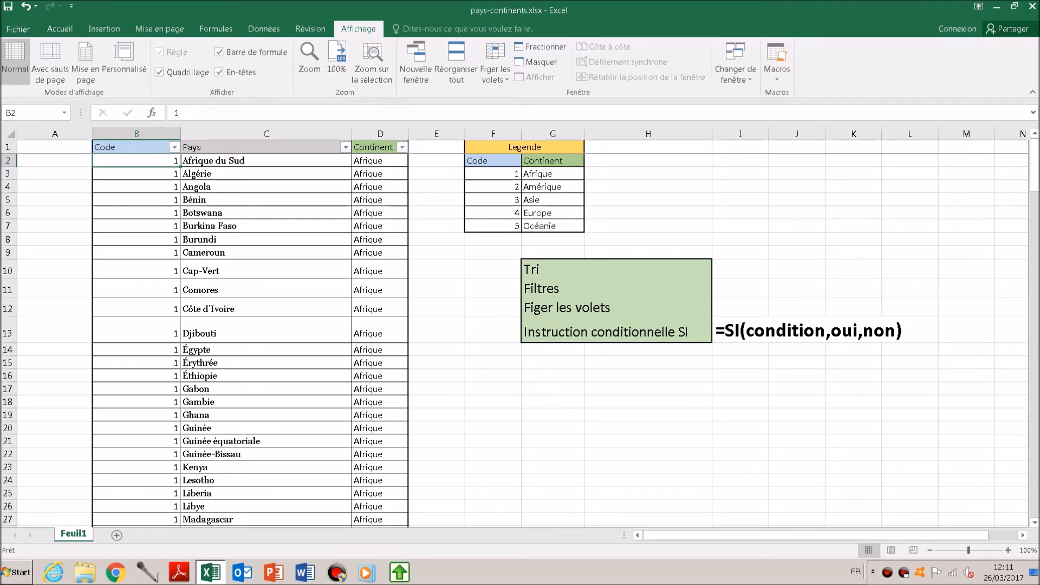
- Compare the SI formulas in Continent cells D2, D3 and D78, covering both an Afrique row and an Amérique row
{"action": "left_click", "coordinate": [380, 161]}
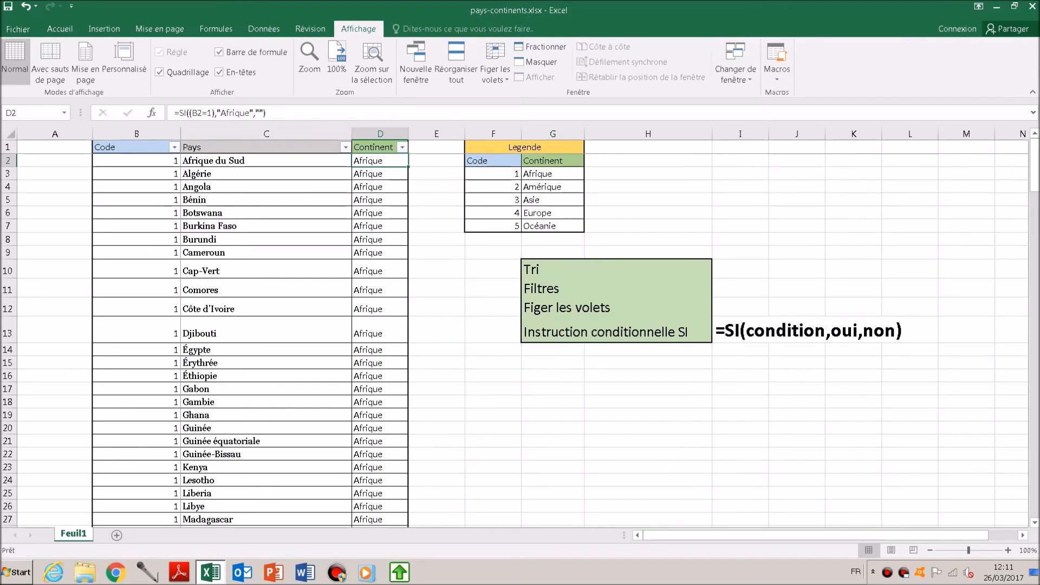
{"action": "left_click", "coordinate": [379, 174]}
{"action": "scroll", "coordinate": [379, 174], "scroll_direction": "down", "scroll_amount": 20}
{"action": "scroll", "coordinate": [380, 174], "scroll_direction": "up", "scroll_amount": 4}
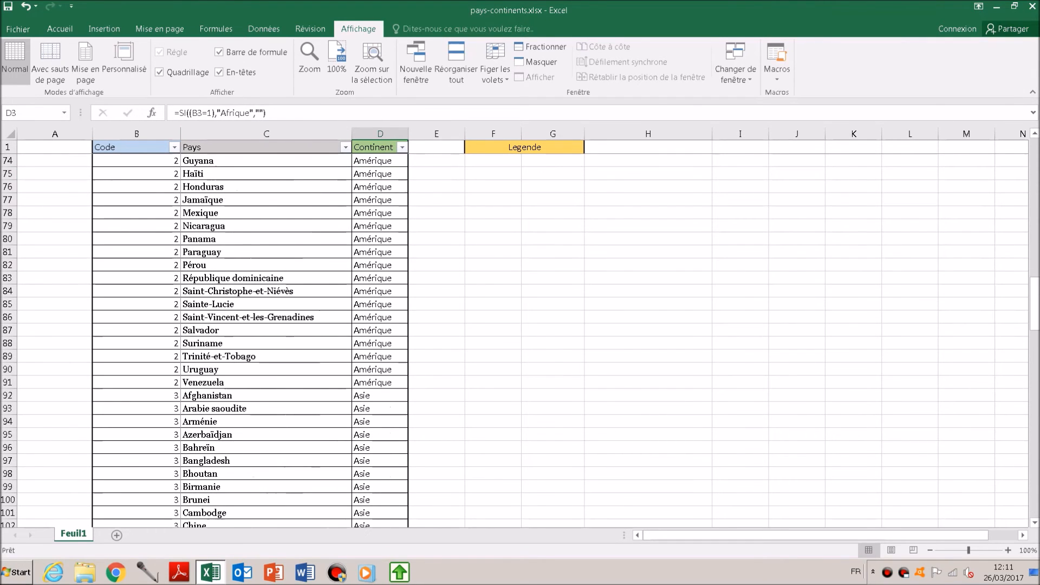
{"action": "left_click", "coordinate": [380, 213]}
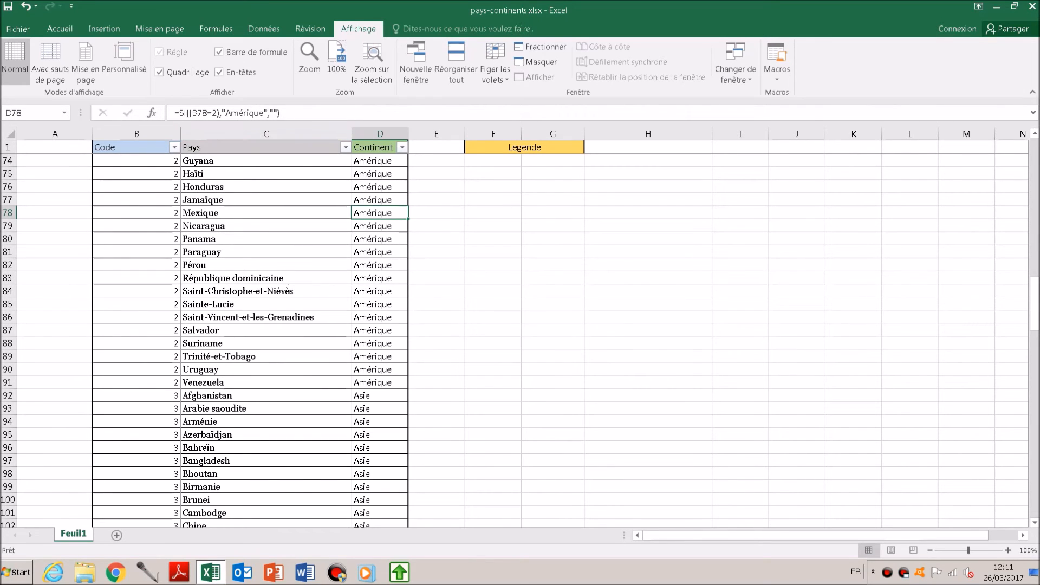
{"action": "scroll", "coordinate": [380, 213], "scroll_direction": "down", "scroll_amount": 4}
{"action": "scroll", "coordinate": [250, 336], "scroll_direction": "down", "scroll_amount": 1}
{"action": "scroll", "coordinate": [249, 336], "scroll_direction": "up", "scroll_amount": 20}
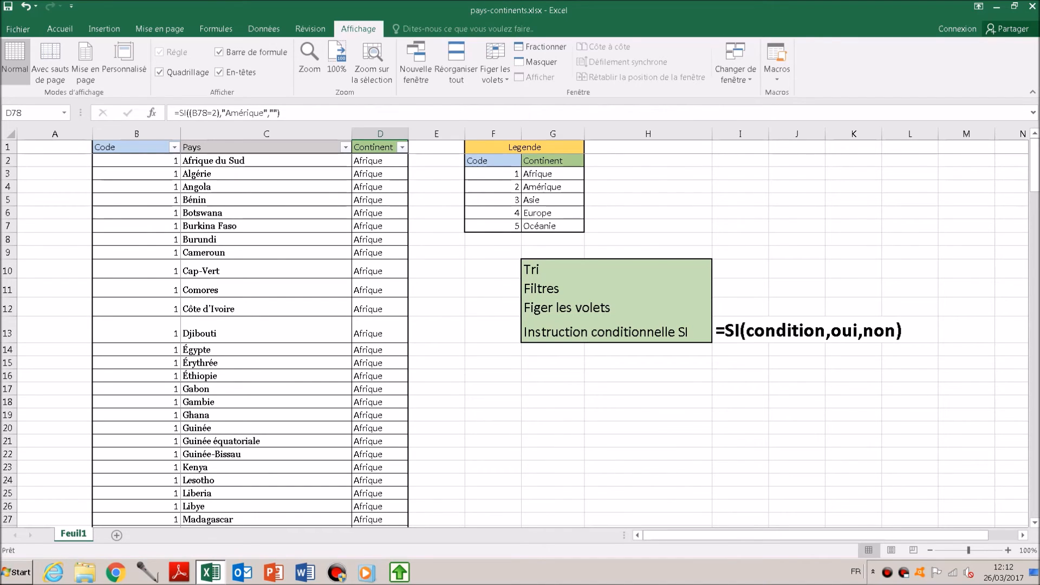
- Review the SI formulas in D3 and D2 again against the syntax text in I13
{"action": "left_click", "coordinate": [740, 375]}
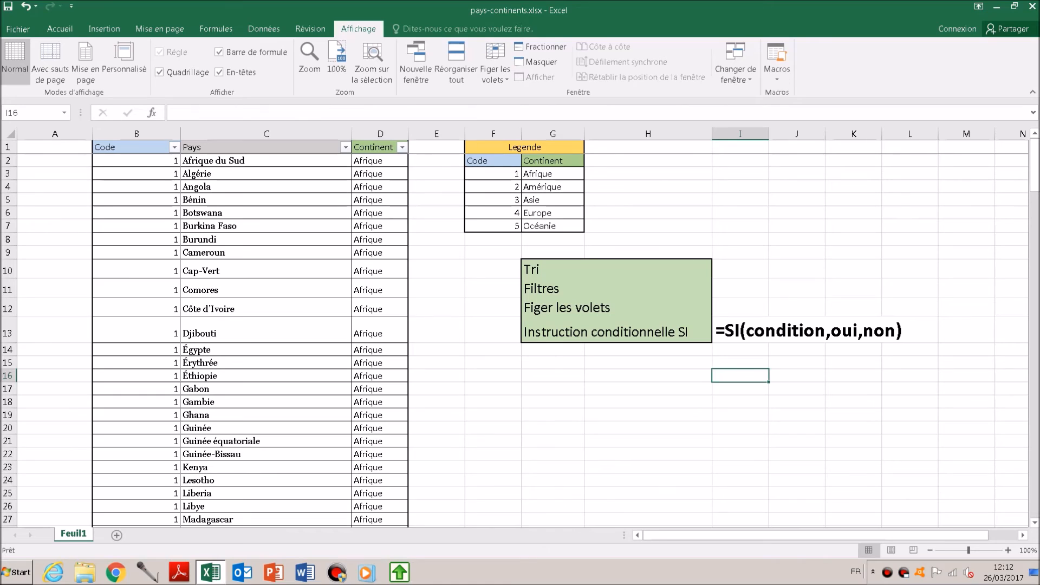
{"action": "left_click", "coordinate": [380, 174]}
{"action": "left_click", "coordinate": [379, 161]}
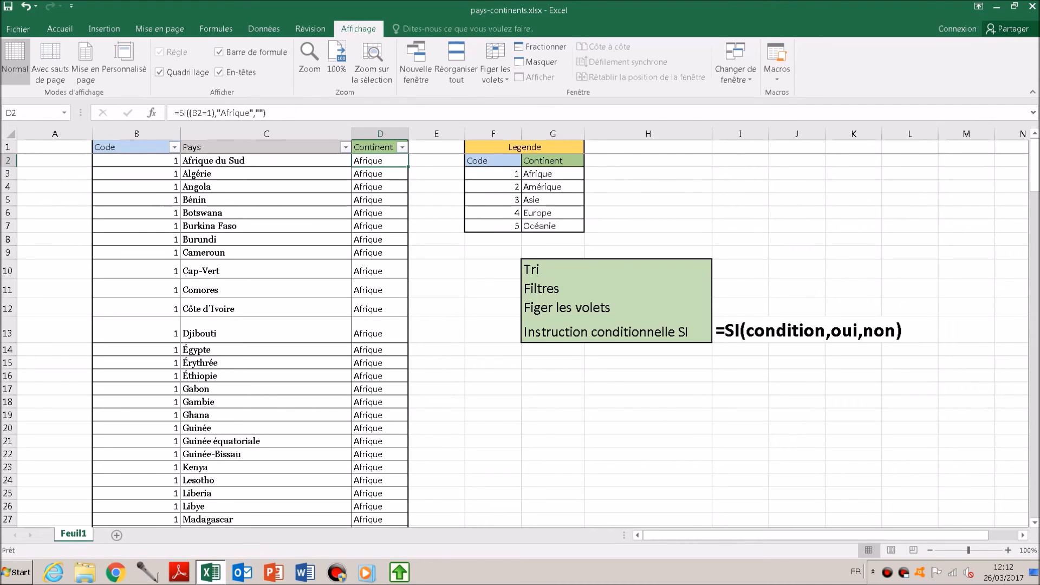
- Go along row 16 from G16 to AB16 to examine the full nested SI formula text starting in O13
{"action": "left_click", "coordinate": [552, 376]}
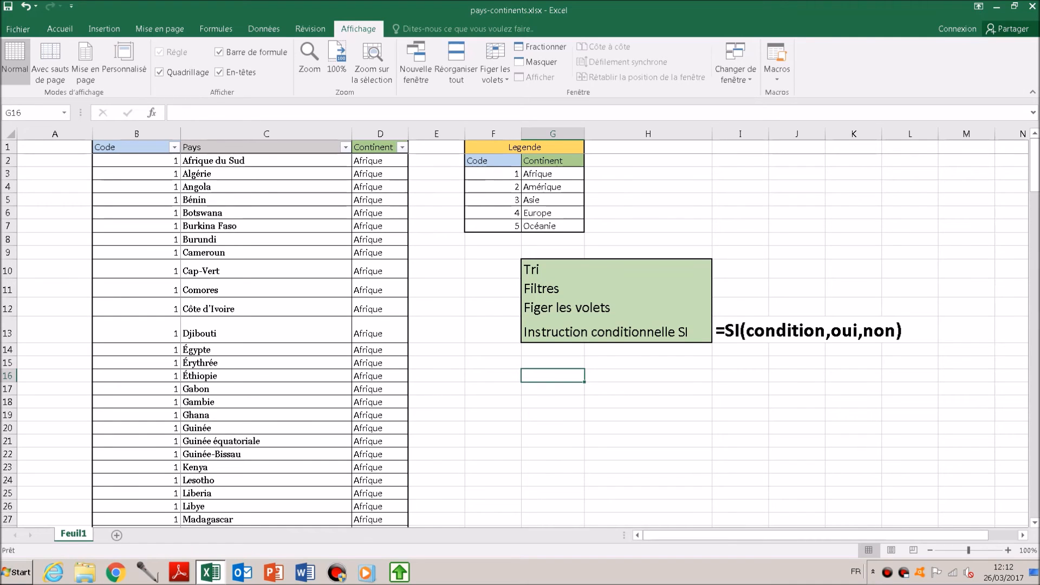
{"action": "key", "text": "Right"}
{"action": "key", "text": "Right"}
{"action": "key", "text": "Right"}
{"action": "key", "text": "Right"}
{"action": "key", "text": "Right"}
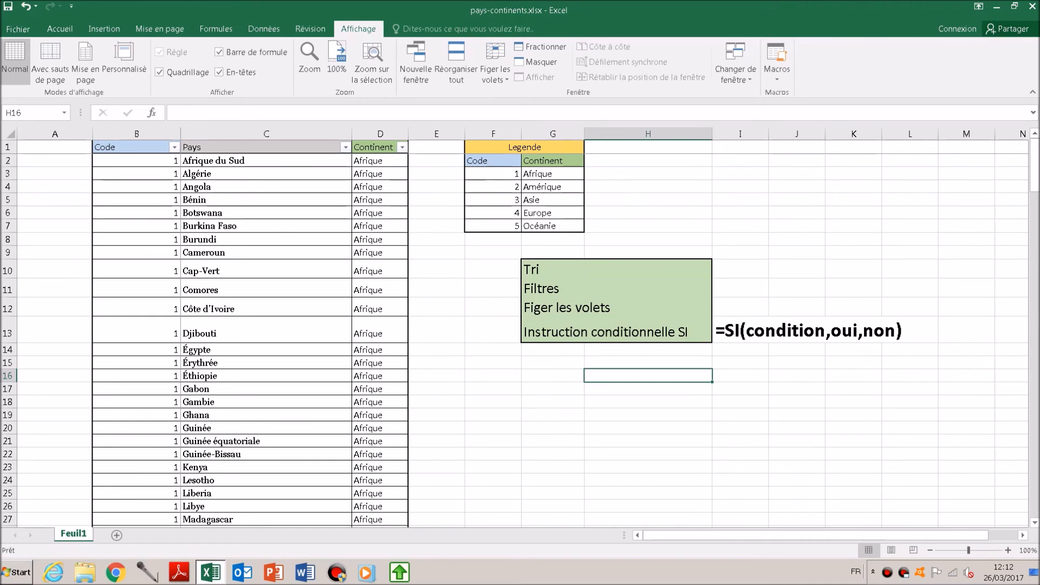
{"action": "key", "text": "Right"}
{"action": "key", "text": "Right"}
{"action": "key", "text": "Right"}
{"action": "key", "text": "Right"}
{"action": "key", "text": "Right"}
{"action": "key", "text": "Right"}
{"action": "key", "text": "Right"}
{"action": "key", "text": "Right"}
{"action": "key", "text": "Right"}
{"action": "key", "text": "Right"}
{"action": "key", "text": "Right"}
{"action": "key", "text": "Right"}
{"action": "key", "text": "Right"}
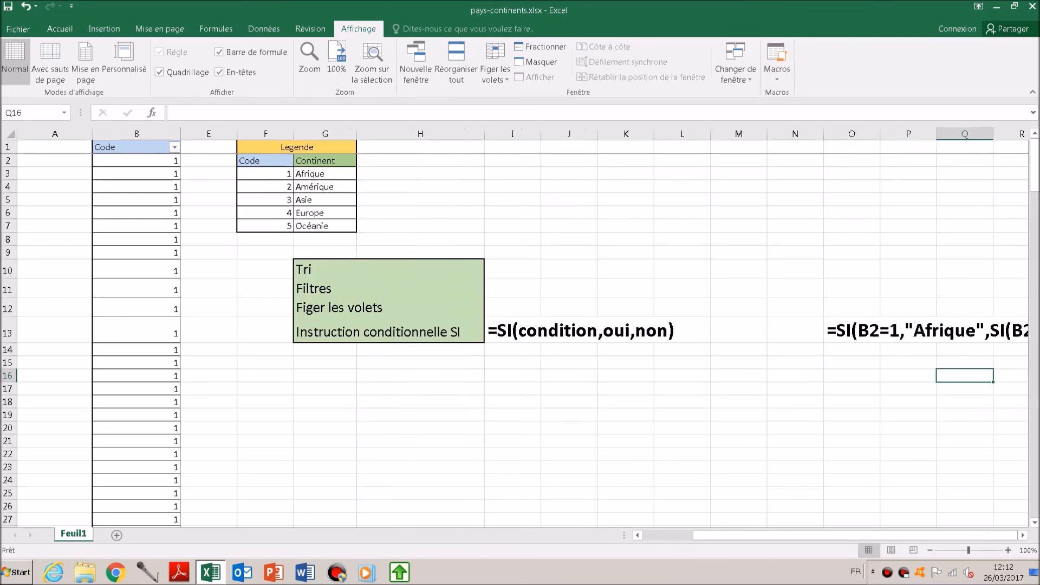
{"action": "key", "text": "Right"}
{"action": "key", "text": "Right"}
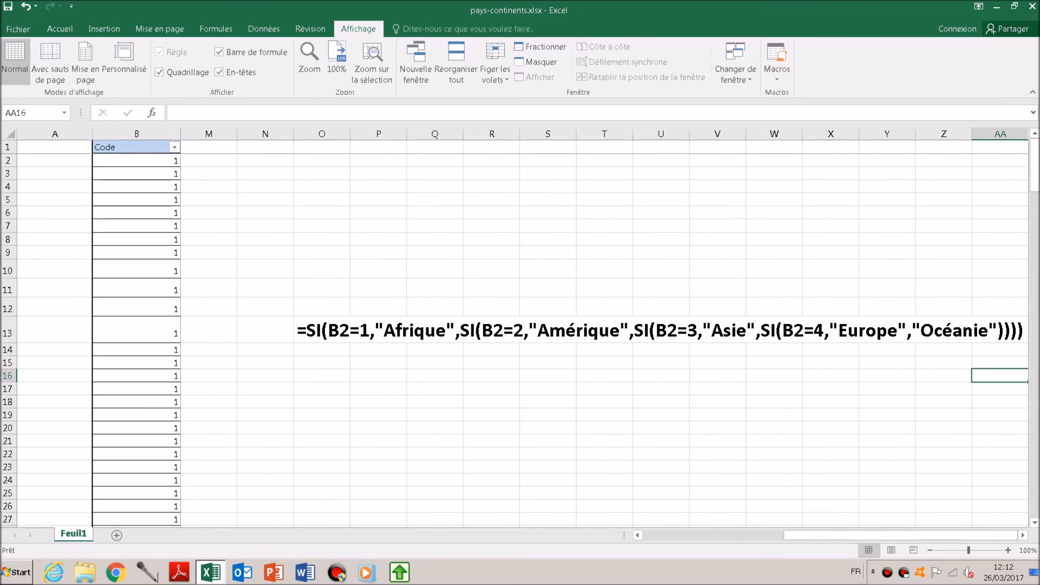
{"action": "key", "text": "Right"}
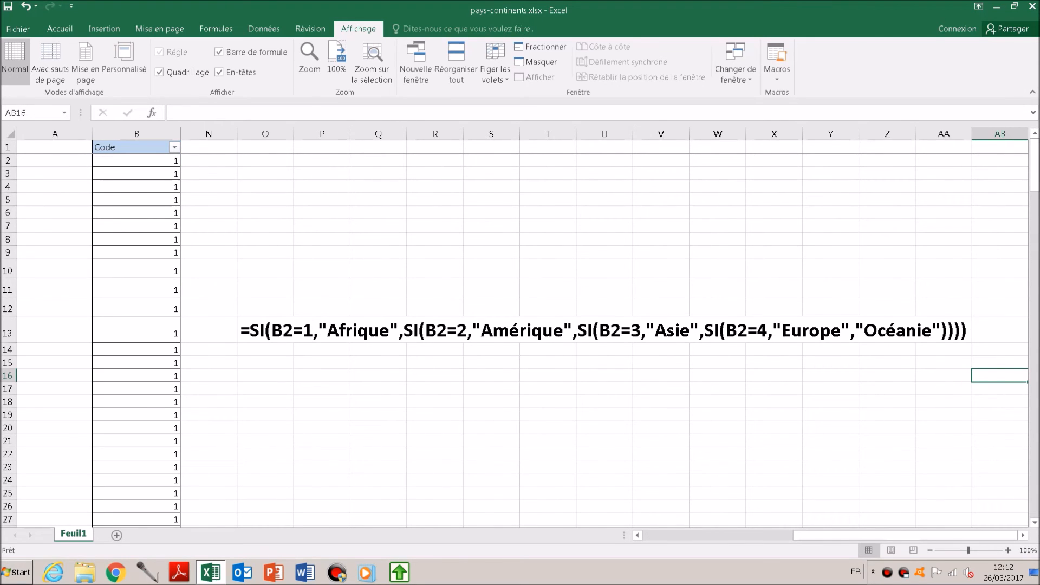